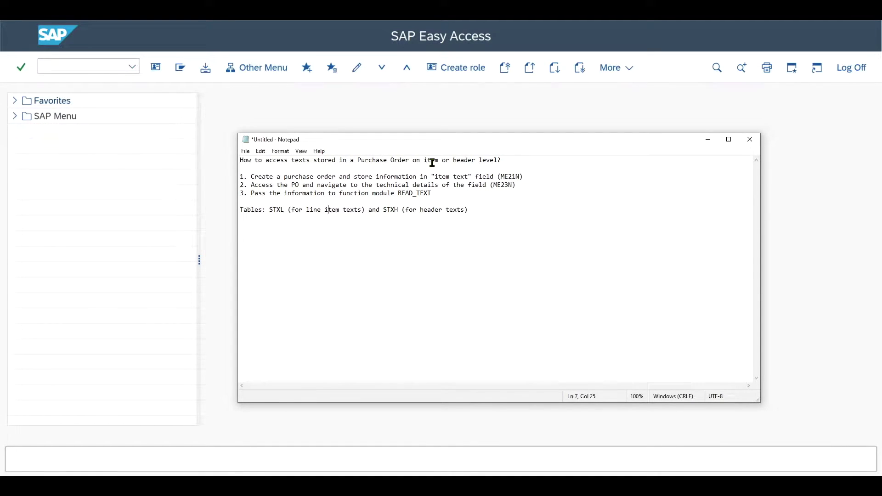
# - Highlight the notes' question line, 'Purchase Order', and steps 1 and 2 while explaining them
pyautogui.moveTo(508, 163); pyautogui.dragTo(238, 162)
pyautogui.click(260, 161)
pyautogui.moveTo(356, 160); pyautogui.dragTo(409, 160)
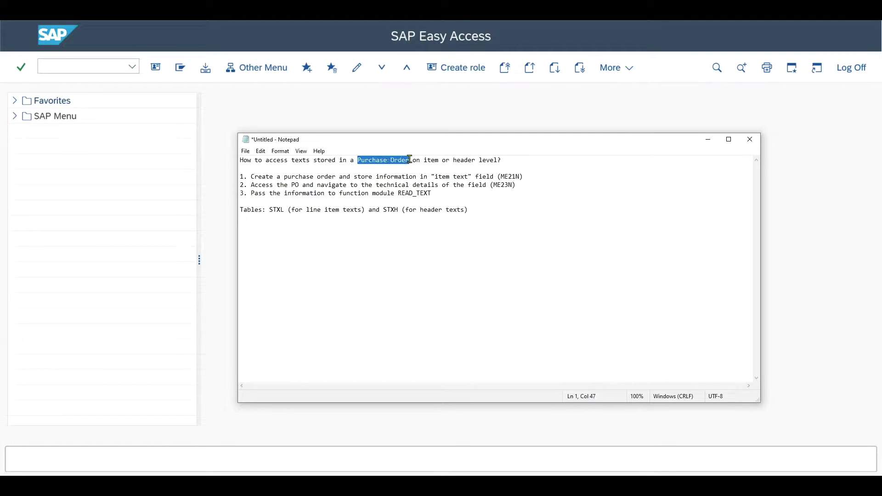
pyautogui.click(519, 161)
pyautogui.click(493, 213)
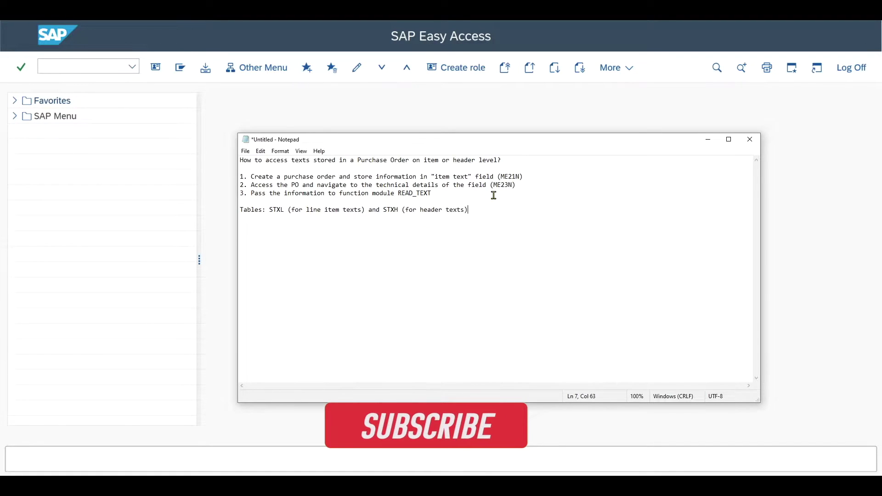
pyautogui.moveTo(530, 177); pyautogui.dragTo(264, 174)
pyautogui.click(438, 184)
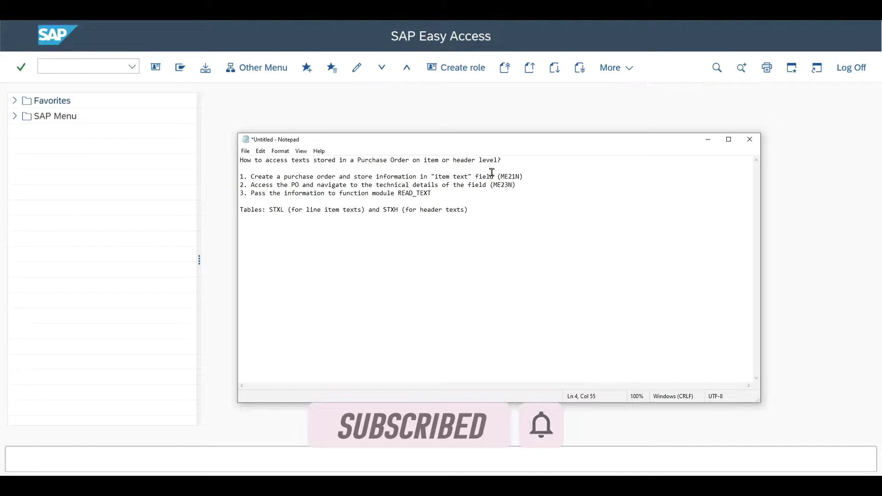
pyautogui.moveTo(472, 177); pyautogui.dragTo(431, 177)
pyautogui.click(486, 176)
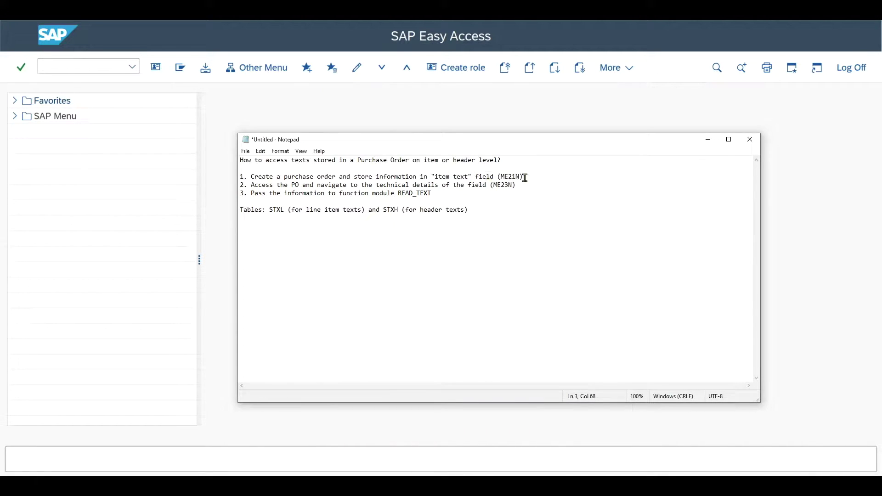
pyautogui.moveTo(525, 178); pyautogui.dragTo(240, 177)
pyautogui.click(327, 184)
pyautogui.moveTo(292, 185); pyautogui.dragTo(520, 183)
# - Pluralise 'field' in step 2, then highlight READ_TEXT and the table names
pyautogui.click(475, 185)
pyautogui.click(488, 185)
pyautogui.write('s')
pyautogui.press('Down')
pyautogui.press('Down')
pyautogui.moveTo(432, 192); pyautogui.dragTo(401, 193)
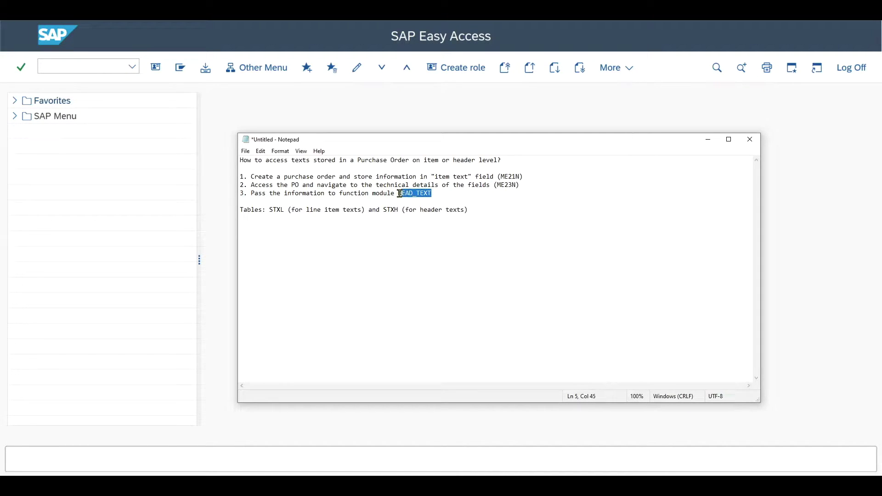
pyautogui.moveTo(269, 210); pyautogui.dragTo(478, 210)
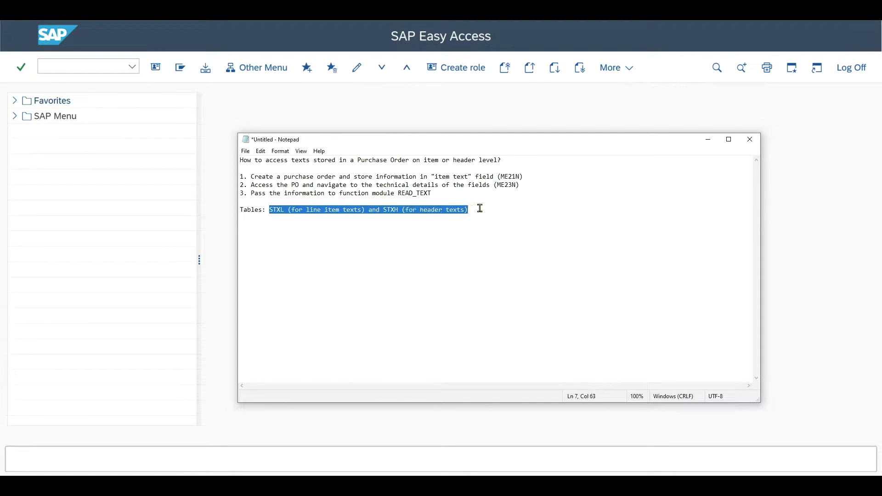
pyautogui.click(443, 188)
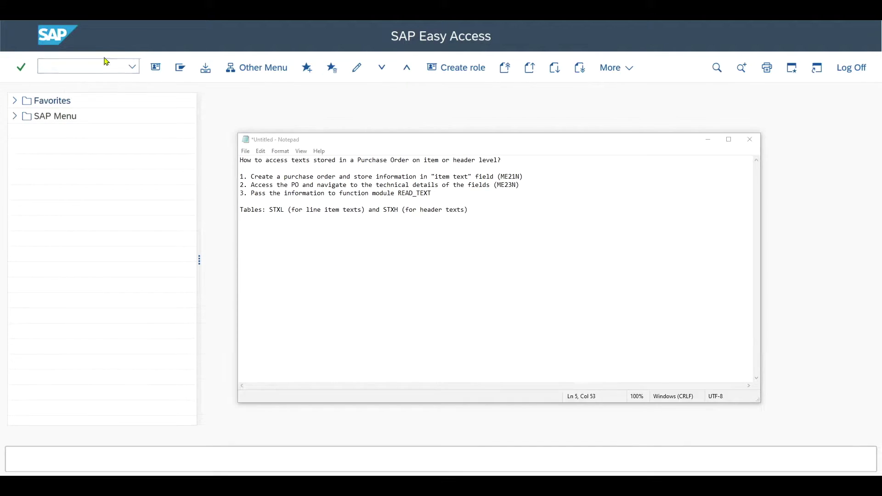
pyautogui.click(97, 69)
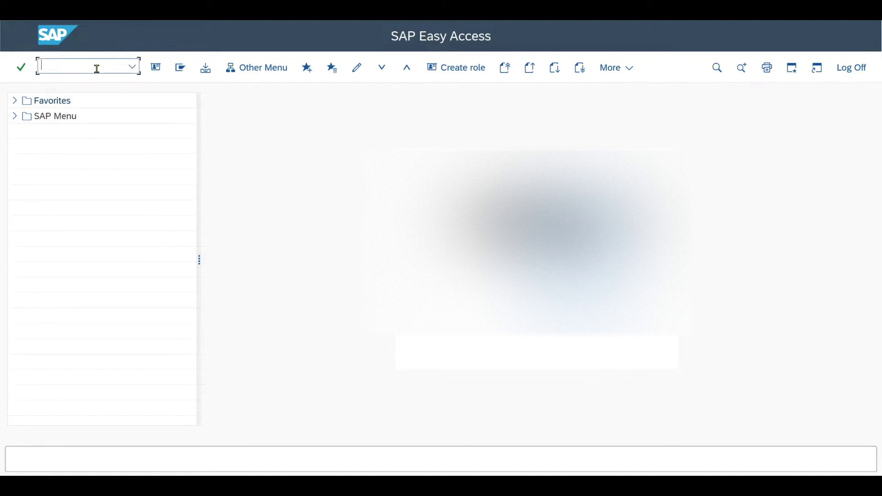
# - Start an ME21N order for Testvendor 1 with purchasing org 0001 and group 002
pyautogui.write('me21n')
pyautogui.press('Return')
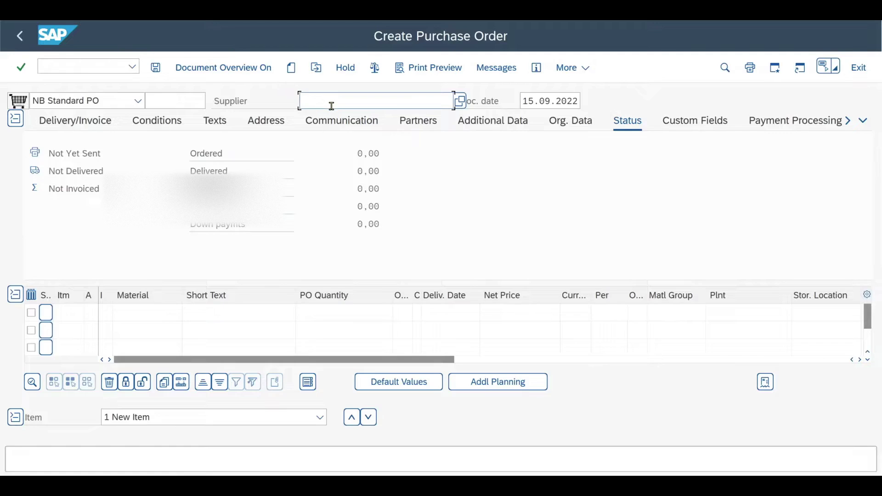
pyautogui.write('700255')
pyautogui.press('Return')
pyautogui.write('0001')
pyautogui.click(121, 170)
pyautogui.write('002')
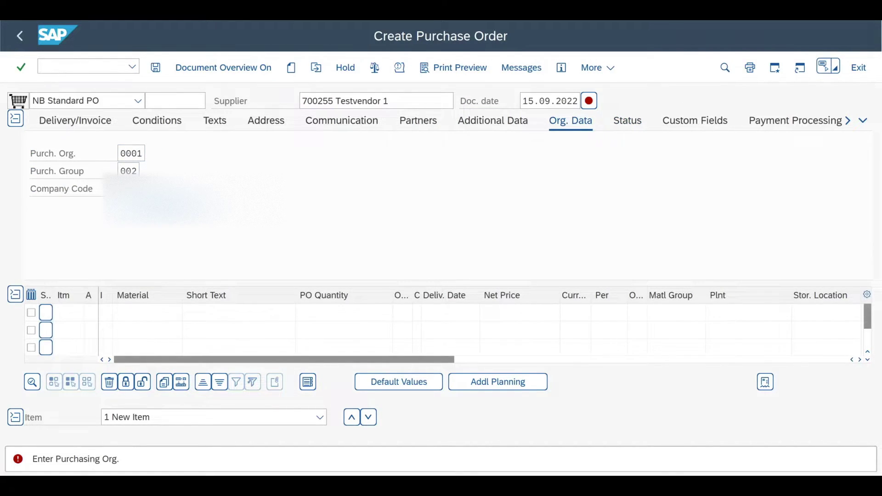
pyautogui.press('Return')
# - Enter item 10 with material 672, plant 0001 and gross price 100,00
pyautogui.click(143, 313)
pyautogui.write('672')
pyautogui.press('Return')
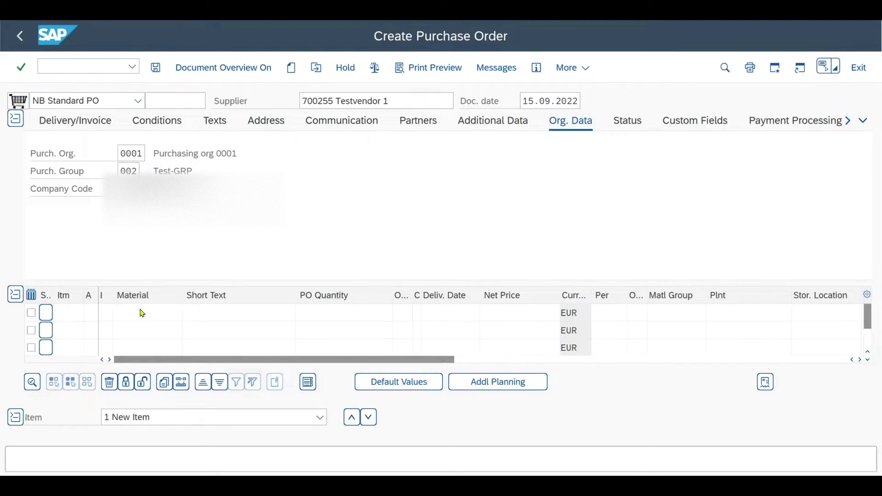
pyautogui.click(750, 311)
pyautogui.write('0001')
pyautogui.press('Return')
pyautogui.click(282, 368)
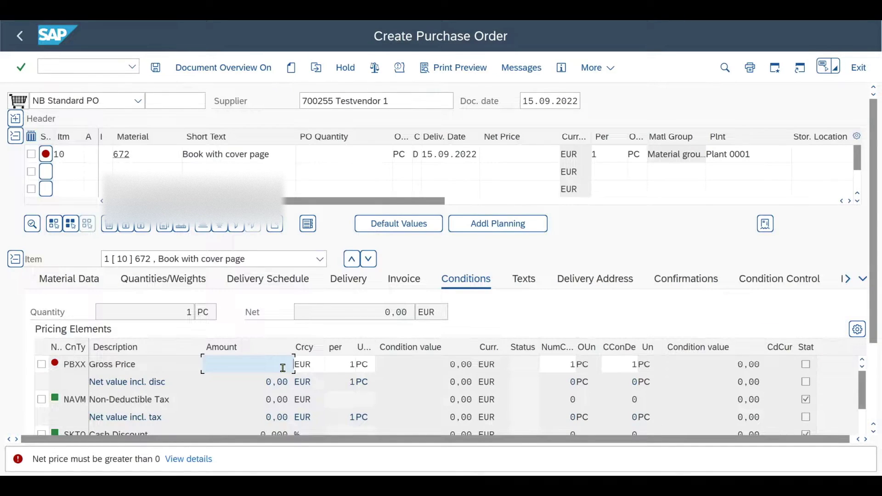
pyautogui.write('100')
pyautogui.press('Return')
# - Set item 10's quantity to 1 and storage location to 0001
pyautogui.click(366, 156)
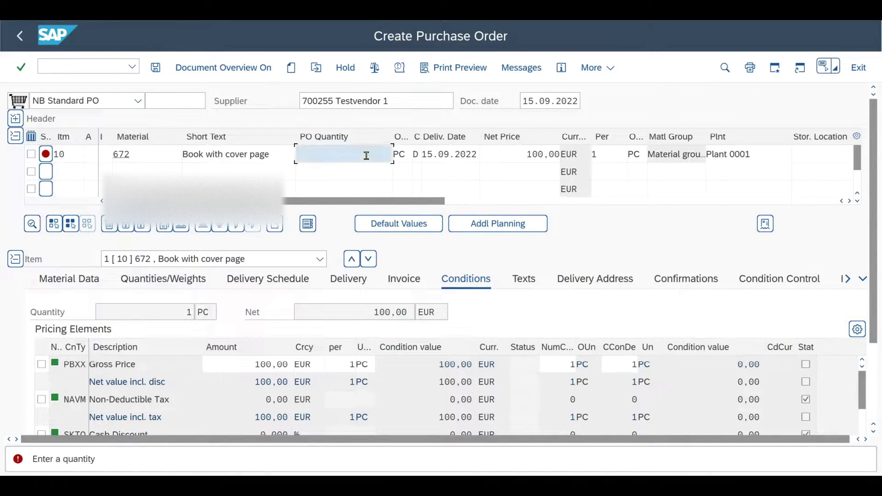
pyautogui.write('1')
pyautogui.press('Return')
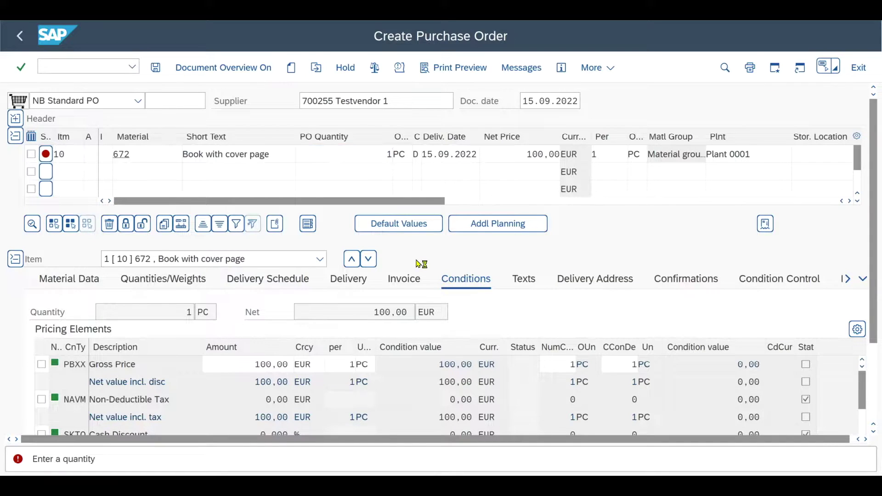
pyautogui.click(815, 153)
pyautogui.click(799, 173)
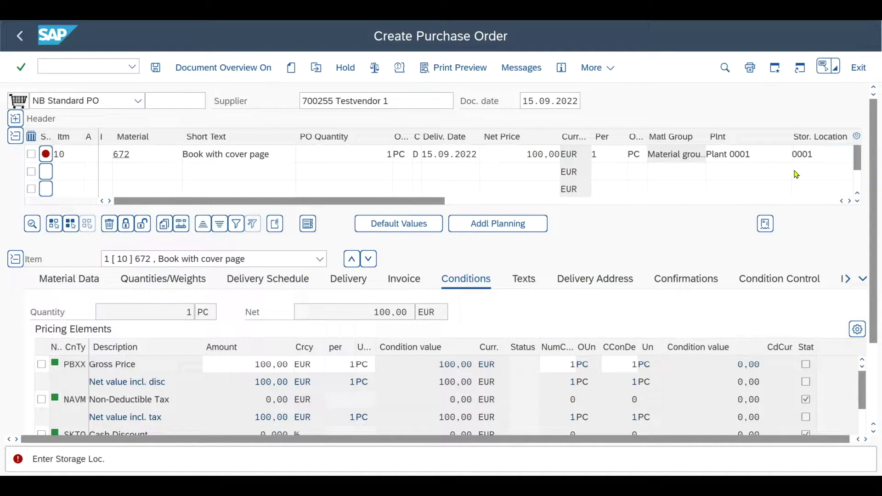
pyautogui.press('Return')
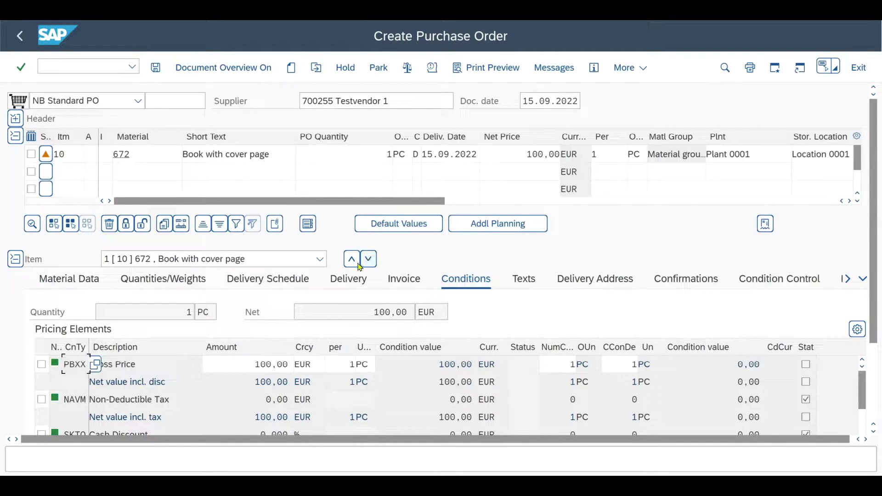
pyautogui.click(19, 121)
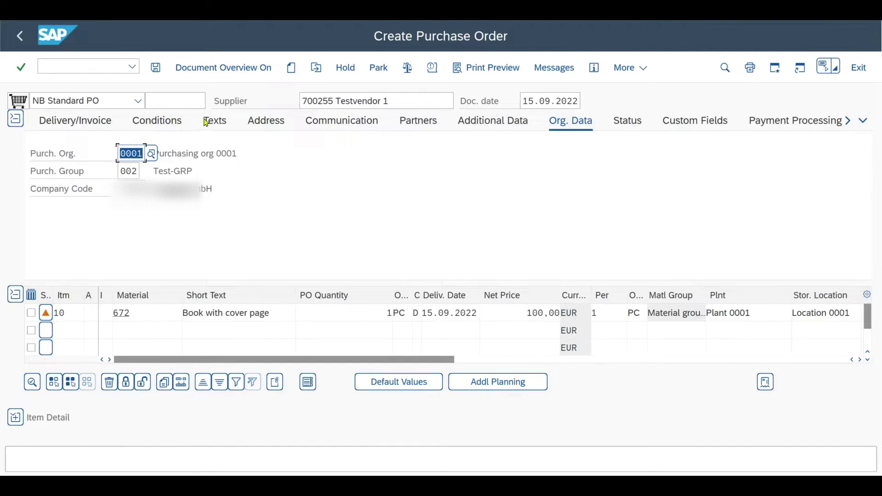
# - Enter the header text 'This is a header text.'
pyautogui.click(218, 122)
pyautogui.write('Thi')
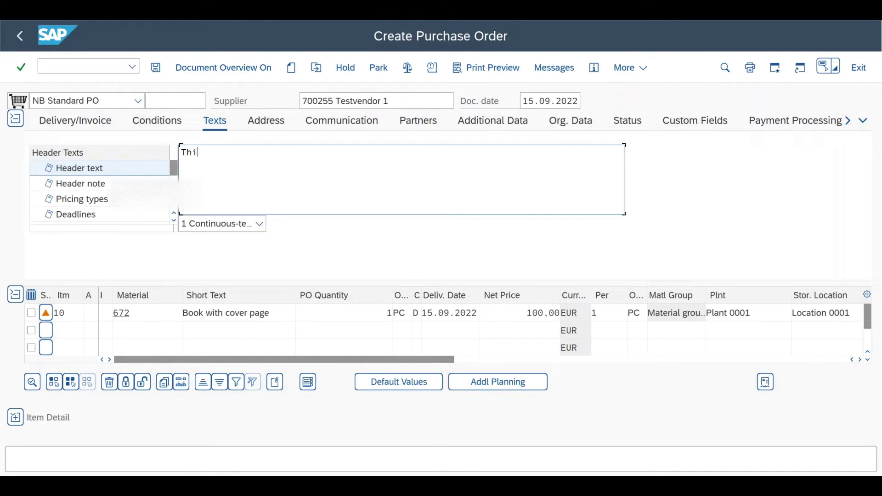
pyautogui.write('s is a header')
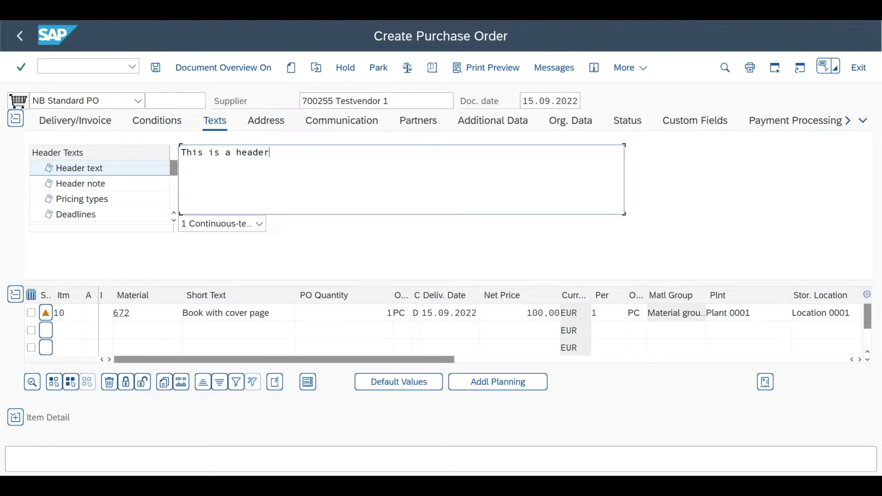
pyautogui.write(' text.')
pyautogui.click(31, 314)
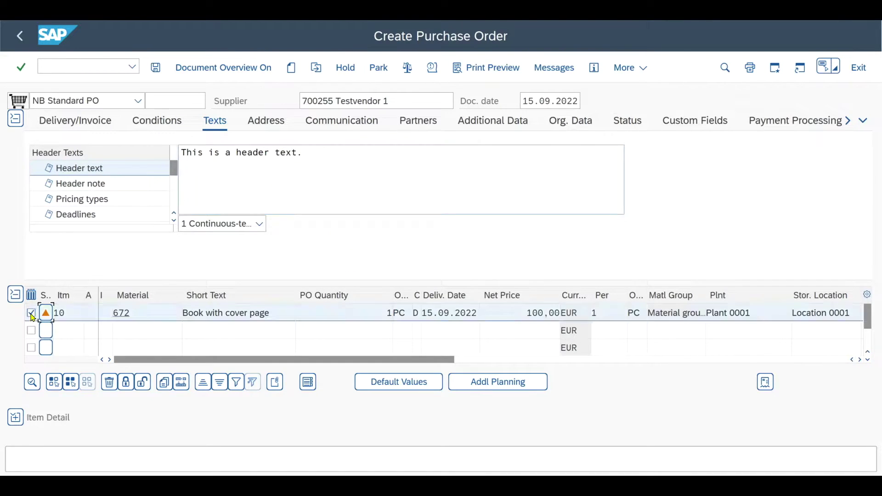
# - Give item 10 the item text 'Test item text.' and save the order
pyautogui.click(16, 417)
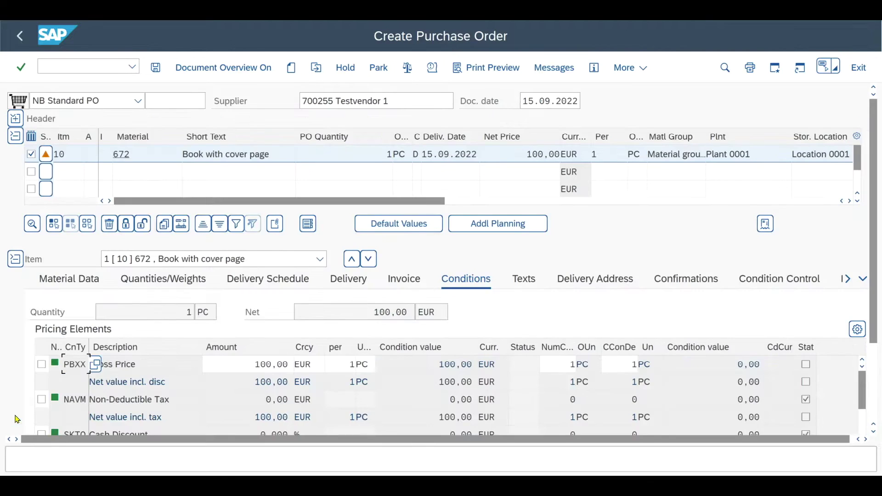
pyautogui.click(523, 280)
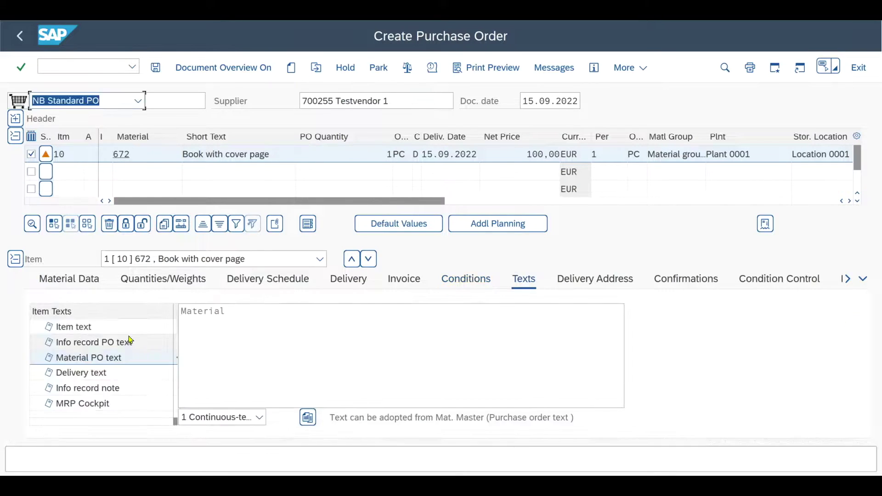
pyautogui.click(62, 328)
pyautogui.click(262, 325)
pyautogui.write('This')
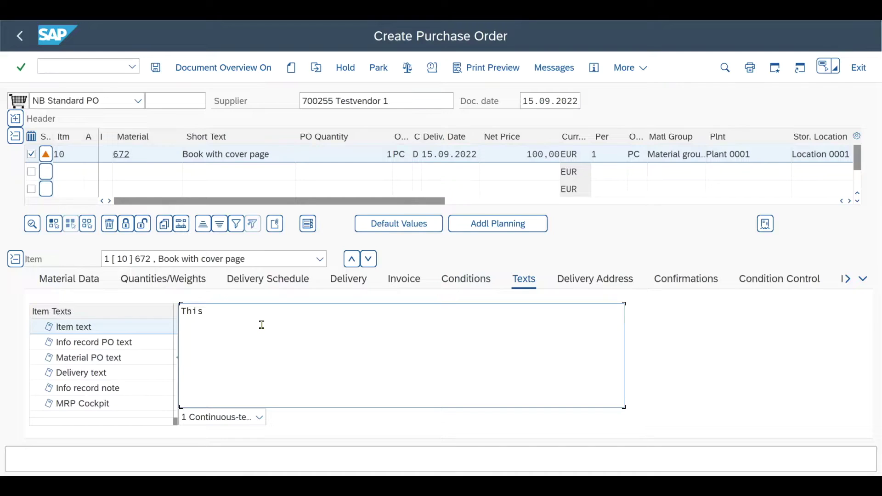
pyautogui.press('BackSpace')
pyautogui.press('BackSpace')
pyautogui.press('BackSpace')
pyautogui.press('BackSpace')
pyautogui.write('est item text.')
pyautogui.click(156, 68)
pyautogui.doubleClick(240, 461)
pyautogui.hotkey('ctrl', 'c')
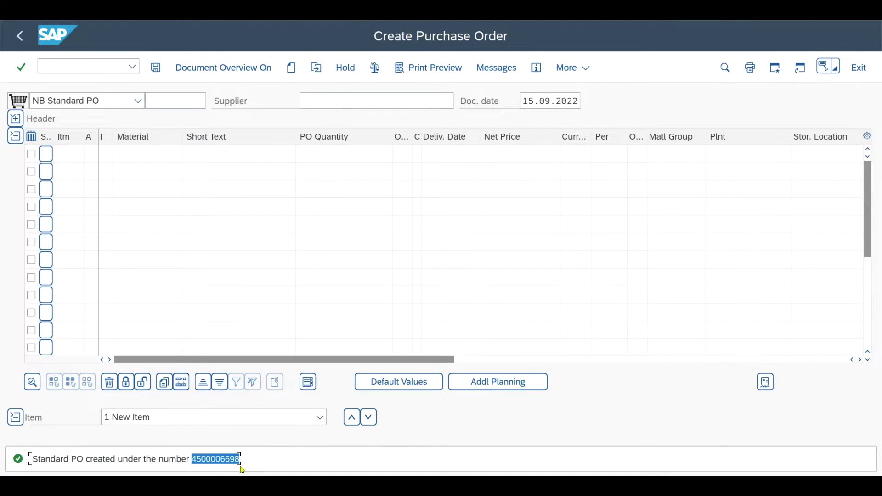
pyautogui.click(573, 68)
pyautogui.moveTo(595, 178)
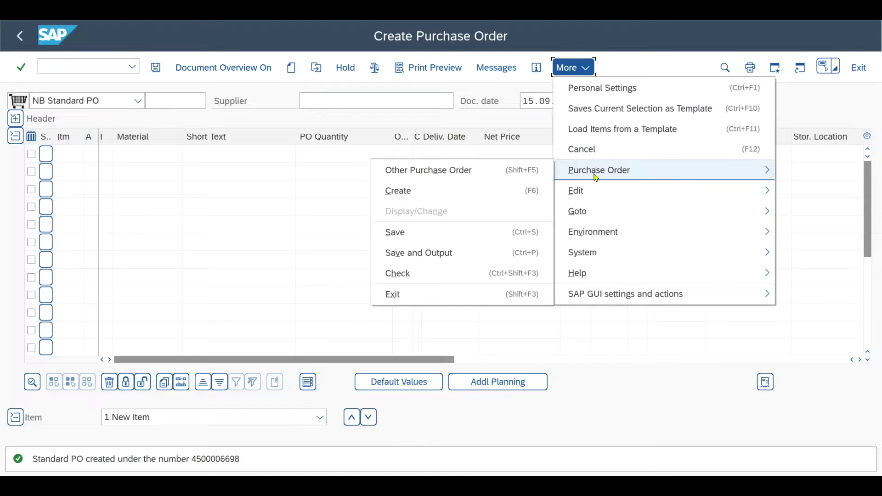
pyautogui.click(464, 171)
pyautogui.hotkey('ctrl', 'v')
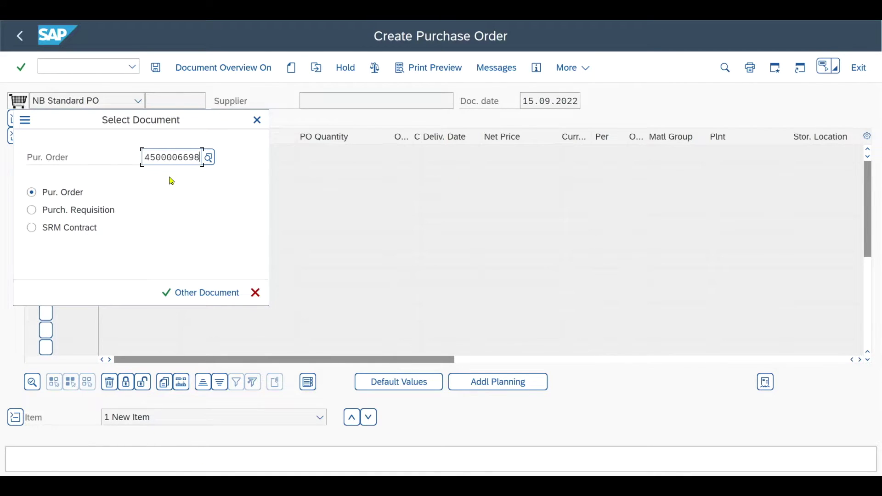
pyautogui.press('Return')
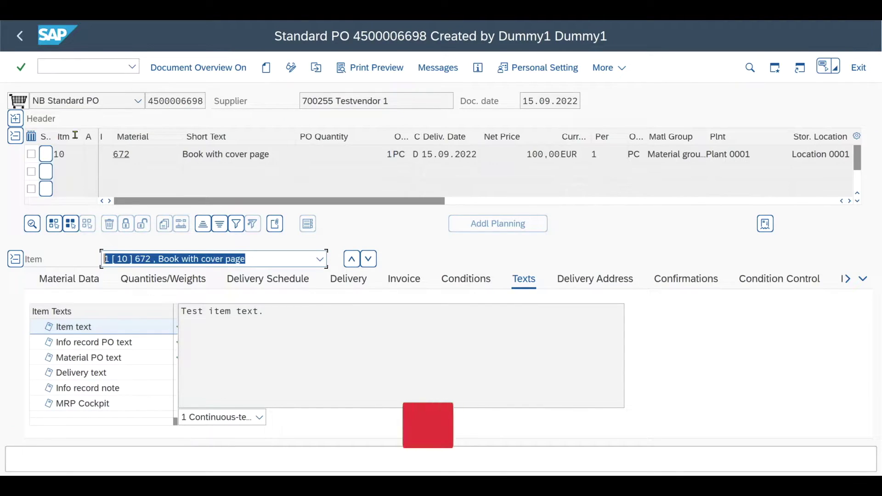
# - Display the Text Header details of the header text (ID F01, object EKKO)
pyautogui.click(16, 118)
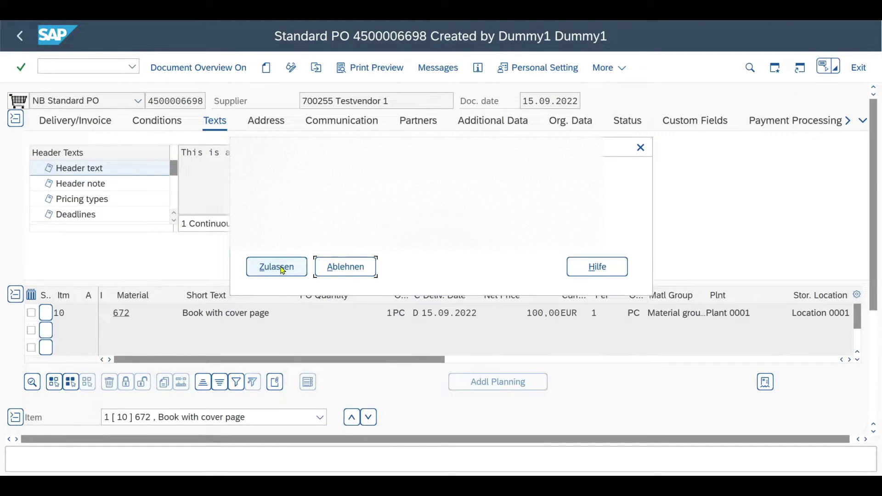
pyautogui.click(282, 269)
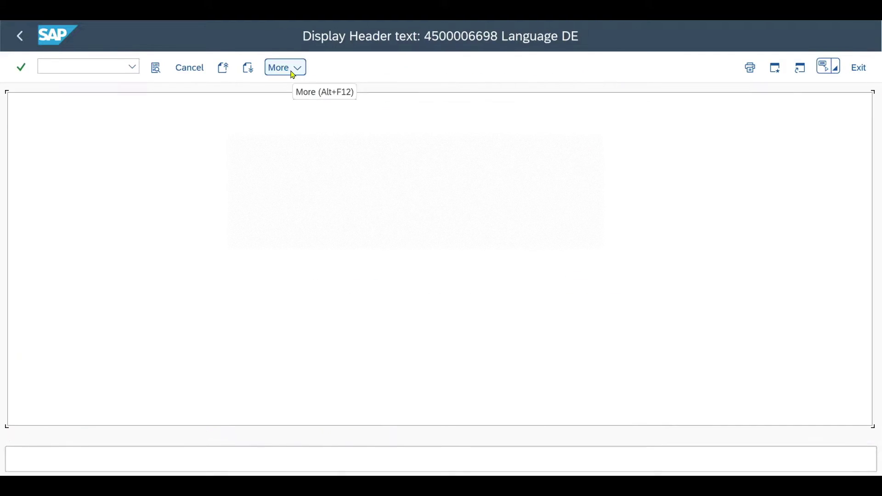
pyautogui.click(291, 70)
pyautogui.moveTo(301, 134)
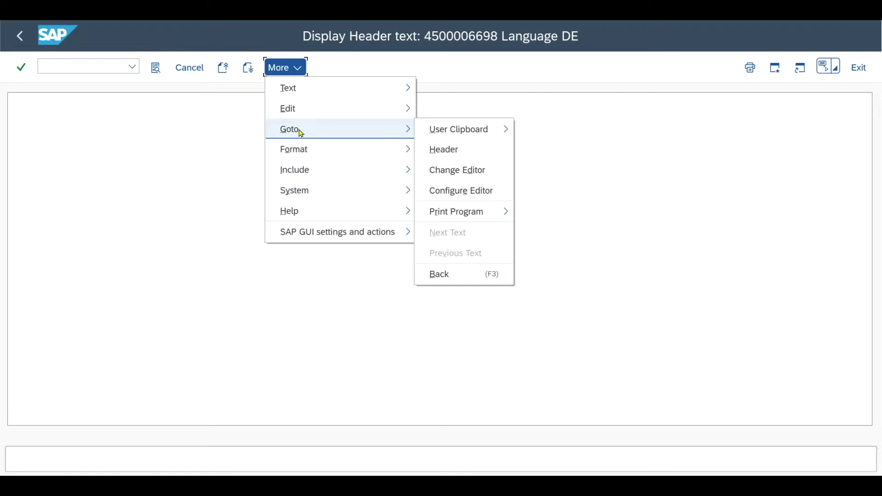
pyautogui.click(444, 149)
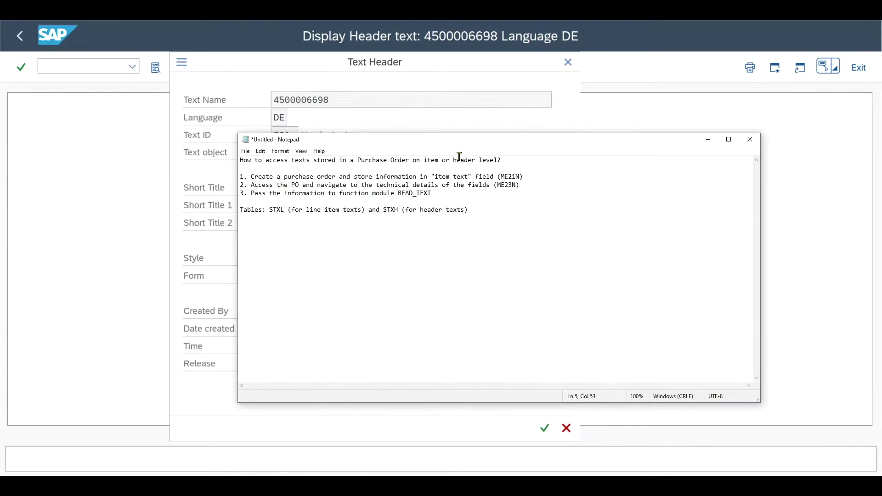
# - Add an 'Information required:' list with Text Name, Language, Text ID and Text object lines
pyautogui.click(691, 158)
pyautogui.press('Return')
pyautogui.press('Return')
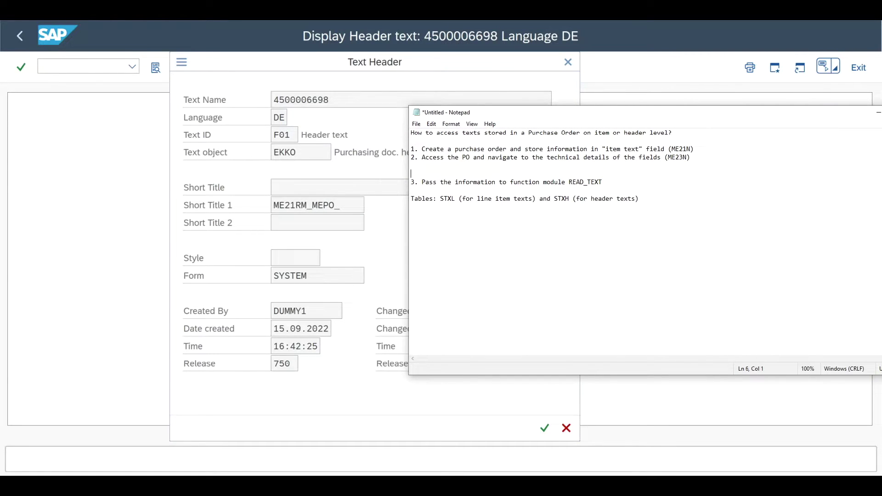
pyautogui.write('Information required:')
pyautogui.press('Return')
pyautogui.press('Return')
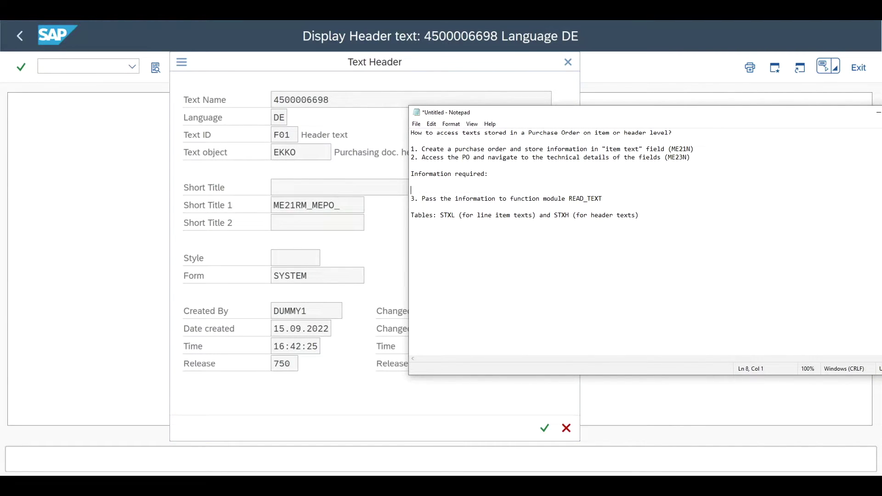
pyautogui.write('1. Text Name')
pyautogui.press('Return')
pyautogui.write('2. Language:')
pyautogui.press('Return')
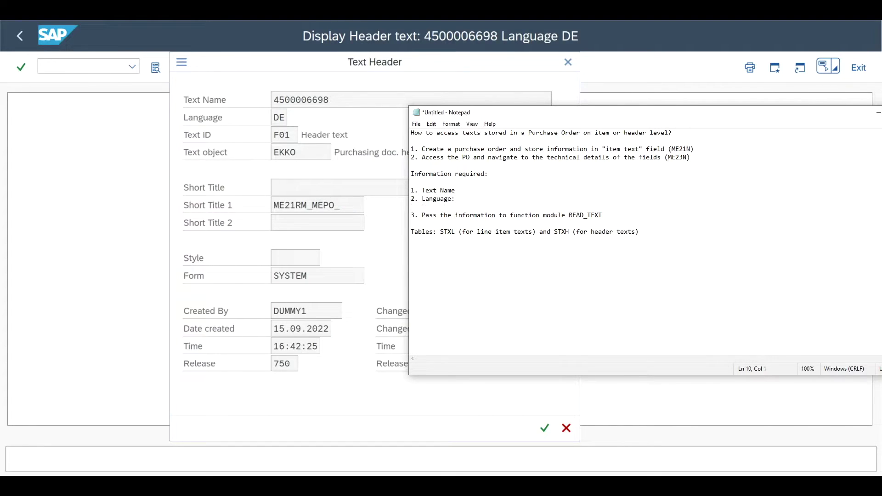
pyautogui.write('3. Text ID:')
pyautogui.press('Return')
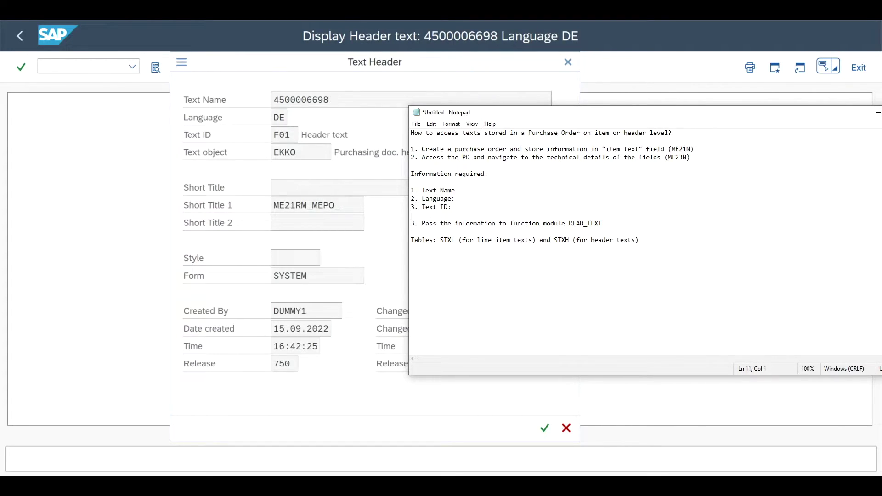
pyautogui.write('ject:')
pyautogui.press('Return')
pyautogui.press('Return')
pyautogui.click(459, 191)
pyautogui.write(':')
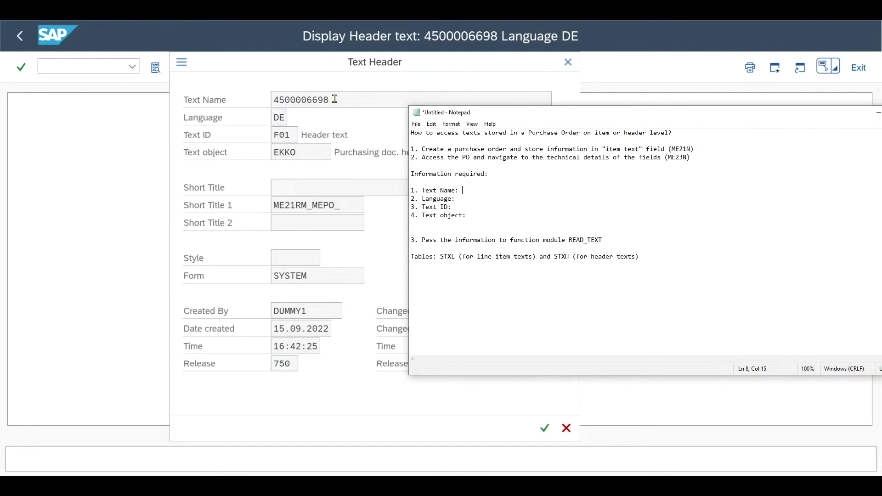
pyautogui.moveTo(335, 100); pyautogui.dragTo(256, 102)
pyautogui.hotkey('ctrl', 'c')
pyautogui.hotkey('alt', 'Tab')
pyautogui.hotkey('ctrl', 'v')
pyautogui.click(491, 200)
pyautogui.write('DE')
pyautogui.click(491, 207)
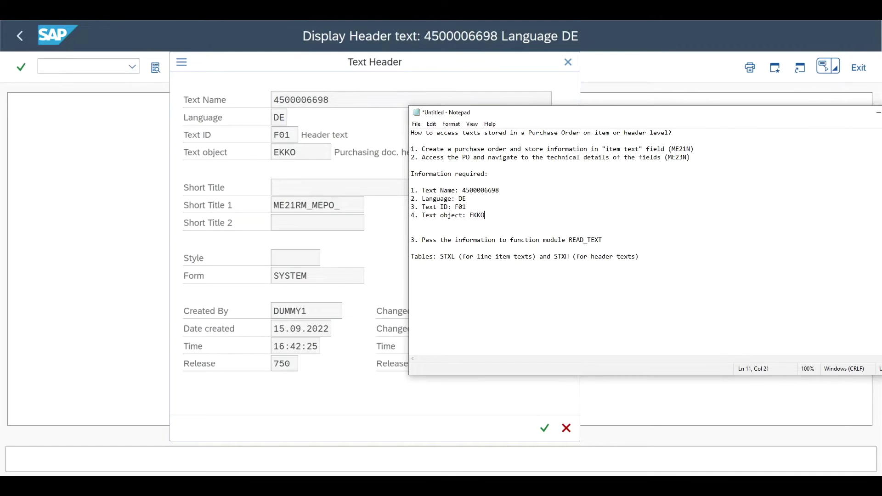
pyautogui.moveTo(508, 216); pyautogui.dragTo(411, 192)
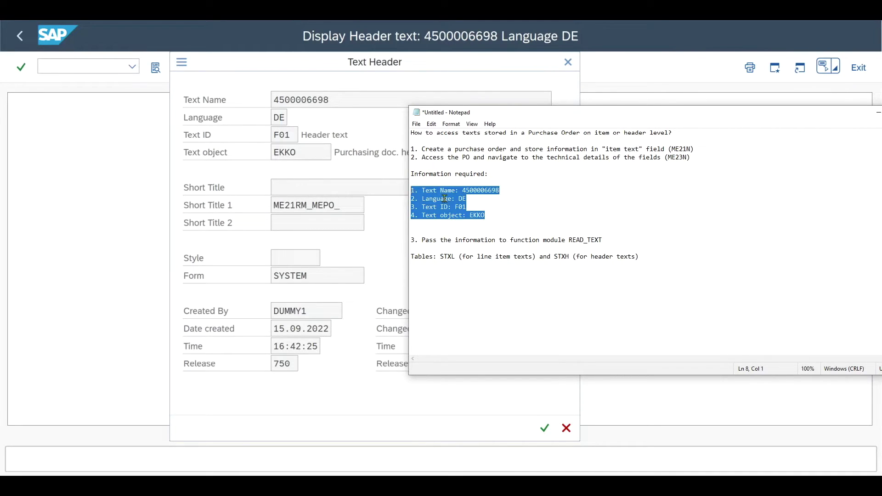
pyautogui.click(498, 216)
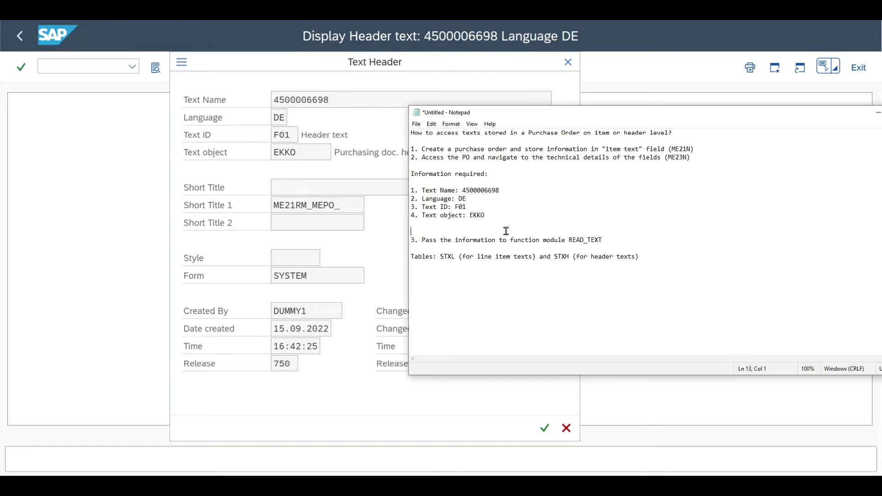
# - Extend the heading to 'Information required for PO header'
pyautogui.press('Up')
pyautogui.press('Up')
pyautogui.press('Up')
pyautogui.press('Up')
pyautogui.press('Up')
pyautogui.press('Up')
pyautogui.press('Up')
pyautogui.press('End')
pyautogui.press('Left')
pyautogui.write('for PO header')
pyautogui.press('Down')
pyautogui.press('Down')
pyautogui.press('Down')
pyautogui.press('Down')
pyautogui.press('Down')
pyautogui.press('Down')
pyautogui.press('Down')
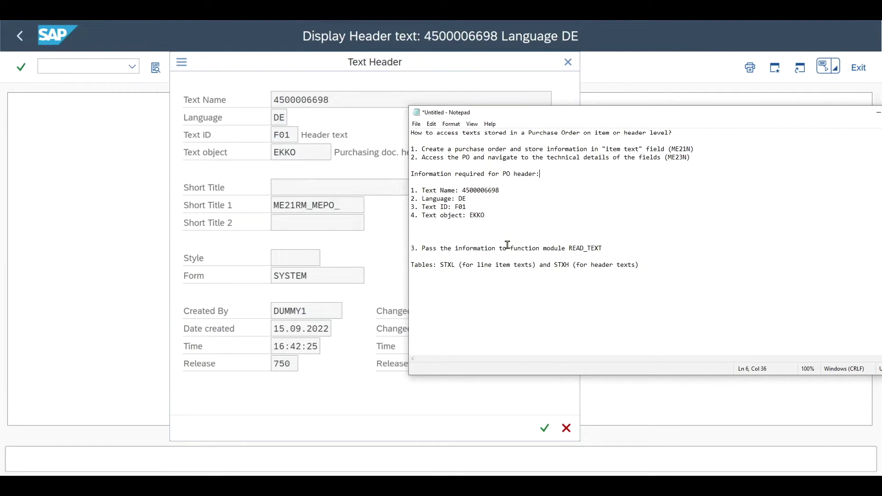
pyautogui.press('Return')
pyautogui.press('Return')
pyautogui.press('Return')
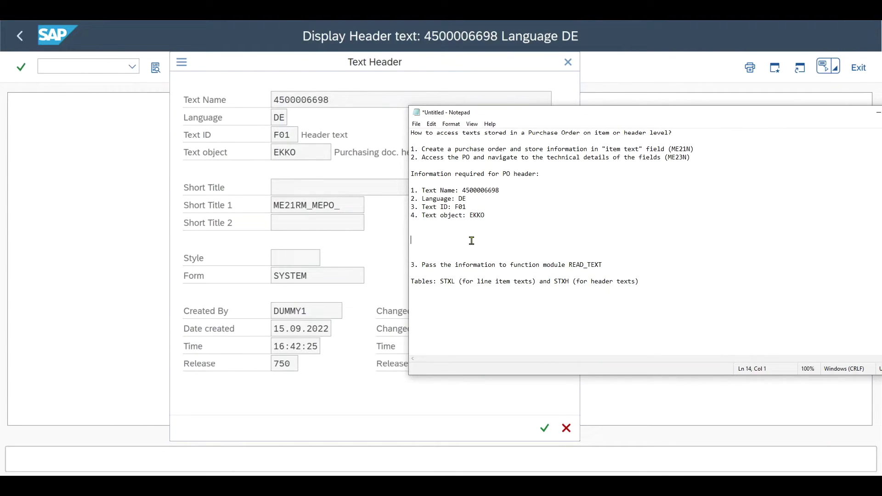
# - Duplicate the block as a 'PO line item' copy with text name and object cleared
pyautogui.moveTo(507, 217); pyautogui.dragTo(408, 171)
pyautogui.hotkey('ctrl', 'c')
pyautogui.click(454, 235)
pyautogui.hotkey('ctrl', 'v')
pyautogui.moveTo(536, 232); pyautogui.dragTo(513, 232)
pyautogui.write('line item')
pyautogui.doubleClick(481, 248)
pyautogui.press('BackSpace')
pyautogui.doubleClick(477, 273)
pyautogui.press('BackSpace')
pyautogui.click(483, 246)
pyautogui.click(366, 255)
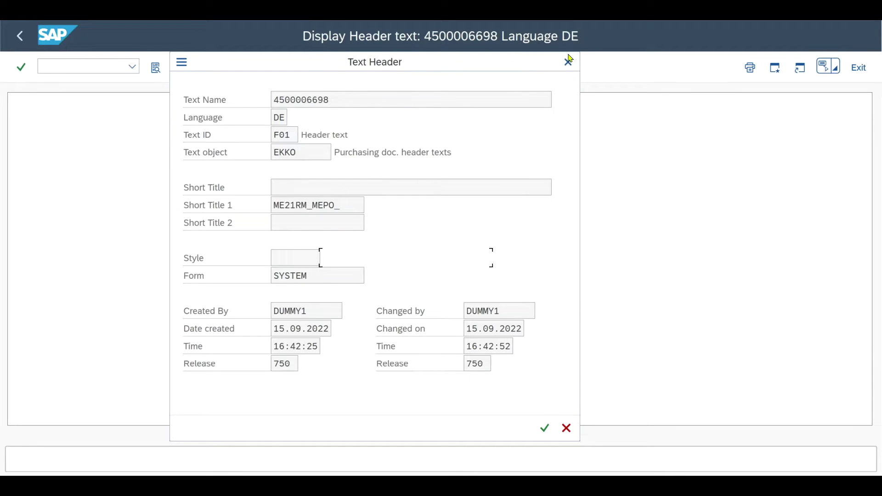
pyautogui.click(569, 62)
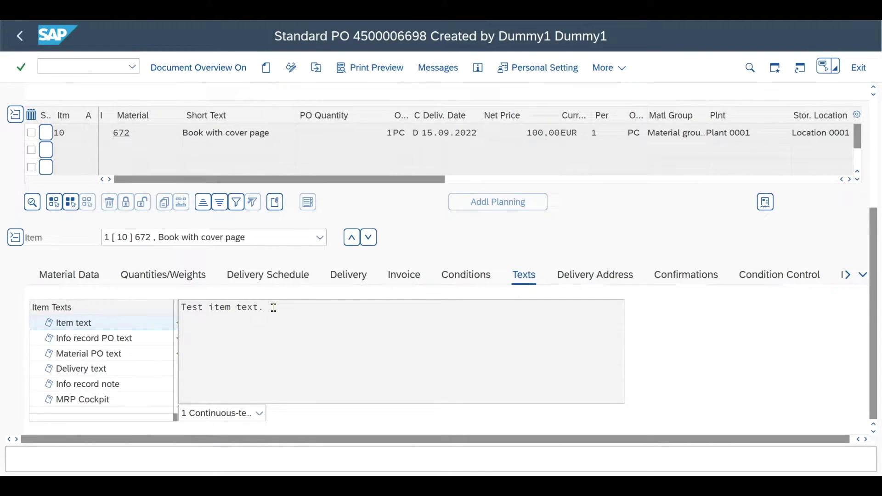
pyautogui.doubleClick(274, 308)
pyautogui.click(284, 67)
pyautogui.moveTo(301, 132)
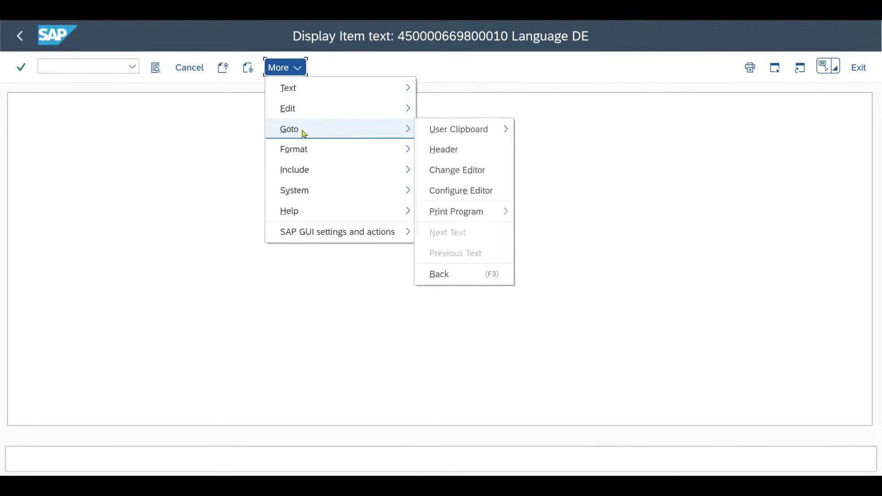
pyautogui.click(441, 148)
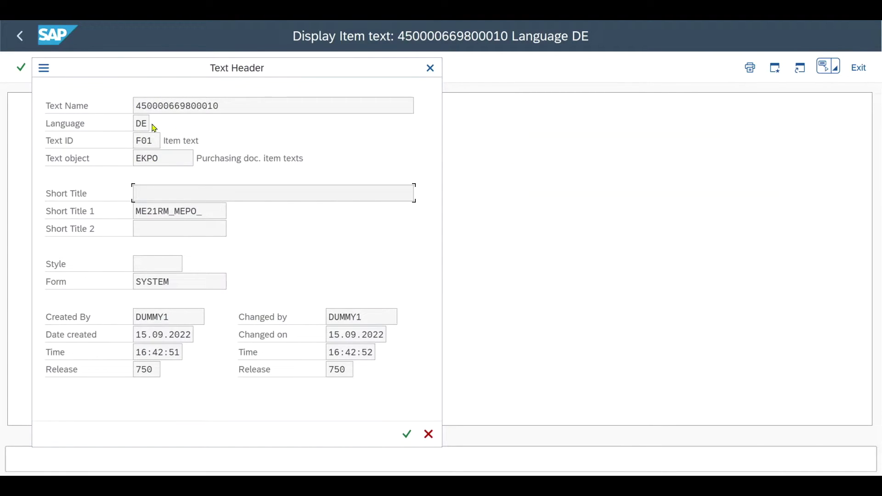
pyautogui.moveTo(231, 99); pyautogui.dragTo(135, 105)
pyautogui.hotkey('ctrl', 'c')
pyautogui.hotkey('alt', 'Tab')
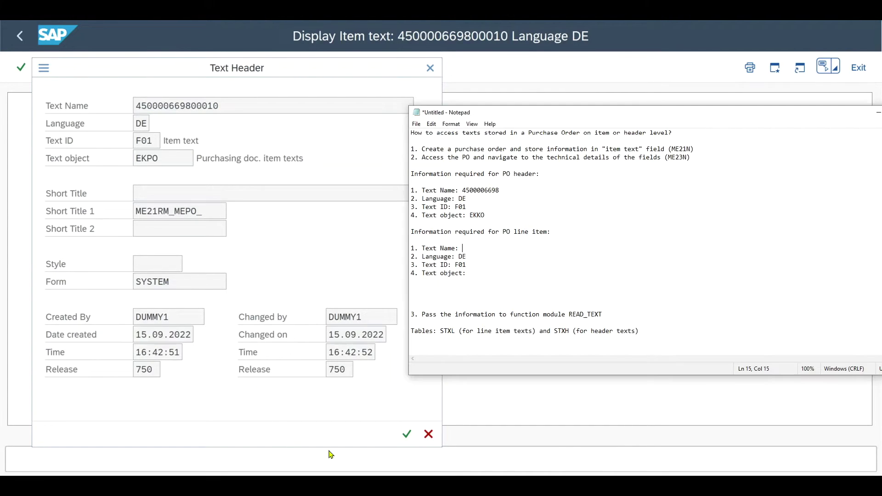
pyautogui.click(508, 250)
pyautogui.hotkey('ctrl', 'v')
pyautogui.moveTo(501, 190); pyautogui.dragTo(462, 191)
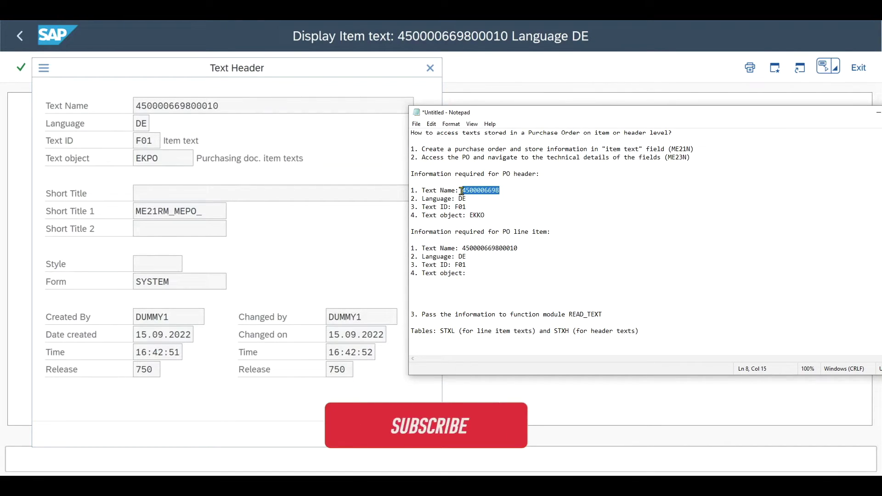
pyautogui.click(522, 190)
pyautogui.write('(P')
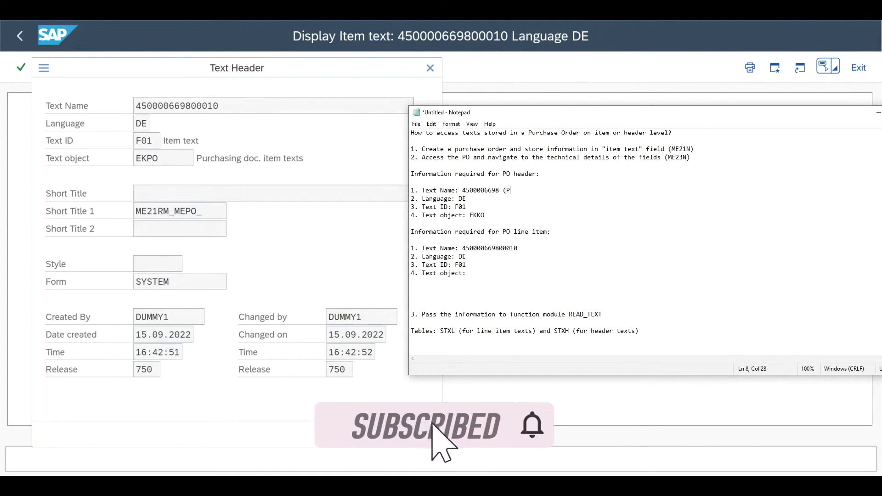
pyautogui.write('O number)')
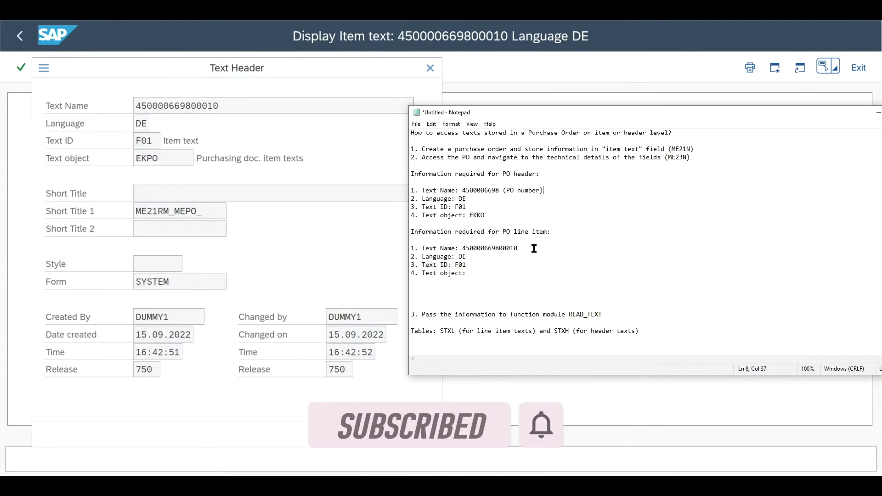
# - Annotate the item name '(PO number + 00010)', enter object EKPO, and remove extra blank lines
pyautogui.click(534, 249)
pyautogui.write('(PO number + 0001')
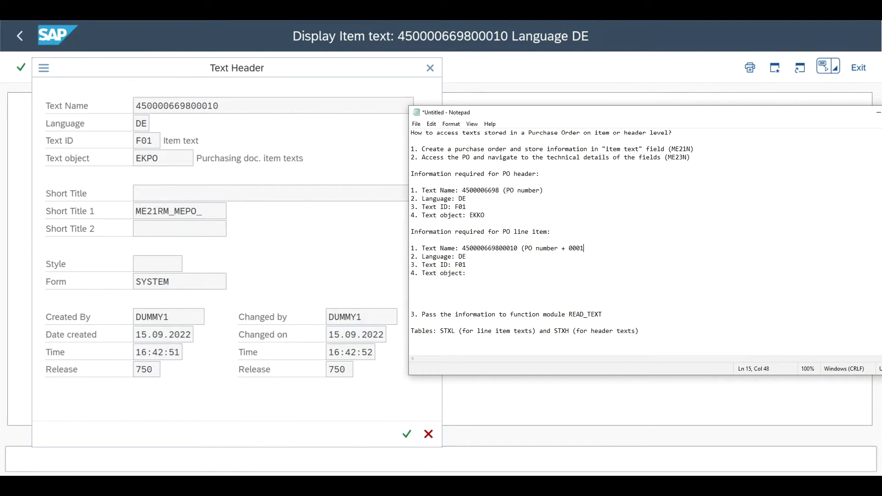
pyautogui.moveTo(588, 248); pyautogui.dragTo(572, 248)
pyautogui.click(593, 248)
pyautogui.click(510, 274)
pyautogui.moveTo(485, 273); pyautogui.dragTo(468, 272)
pyautogui.click(489, 275)
pyautogui.click(494, 299)
pyautogui.press('BackSpace')
pyautogui.press('BackSpace')
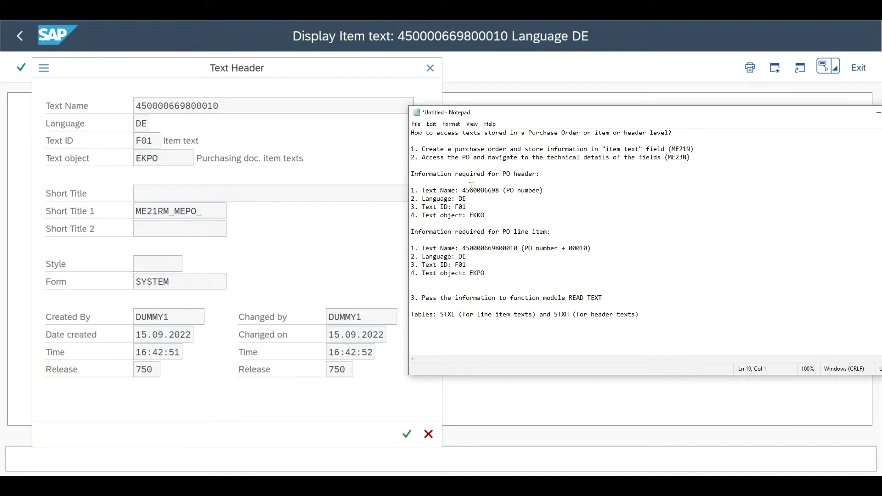
# - Go to SE37 with /NSE37 and test function module READ_TEXT
pyautogui.click(364, 147)
pyautogui.click(430, 67)
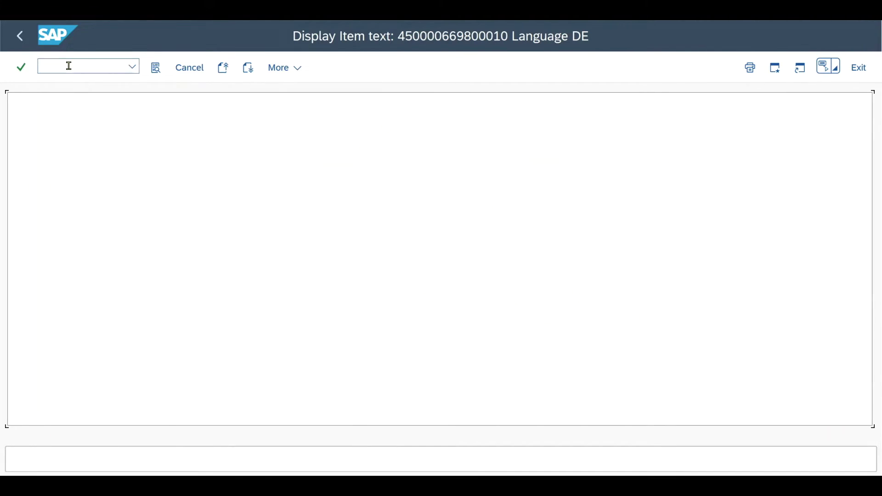
pyautogui.write('/NSE37')
pyautogui.press('Return')
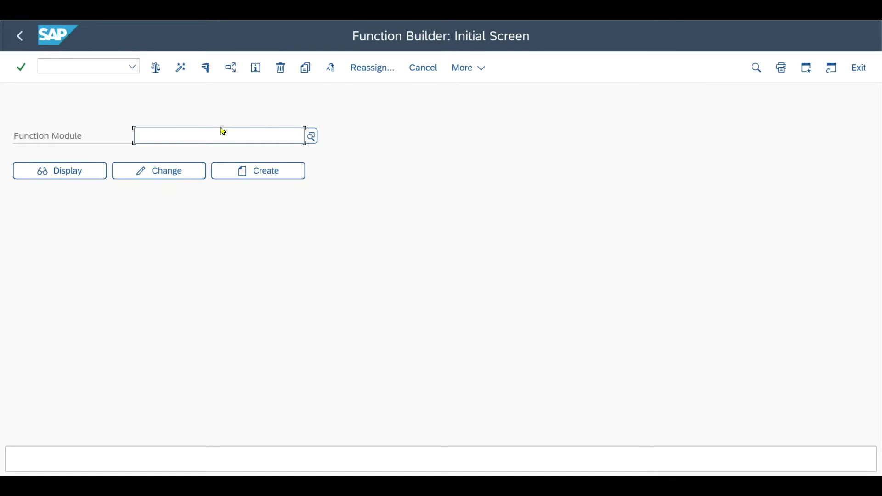
pyautogui.write('READ_TEXT')
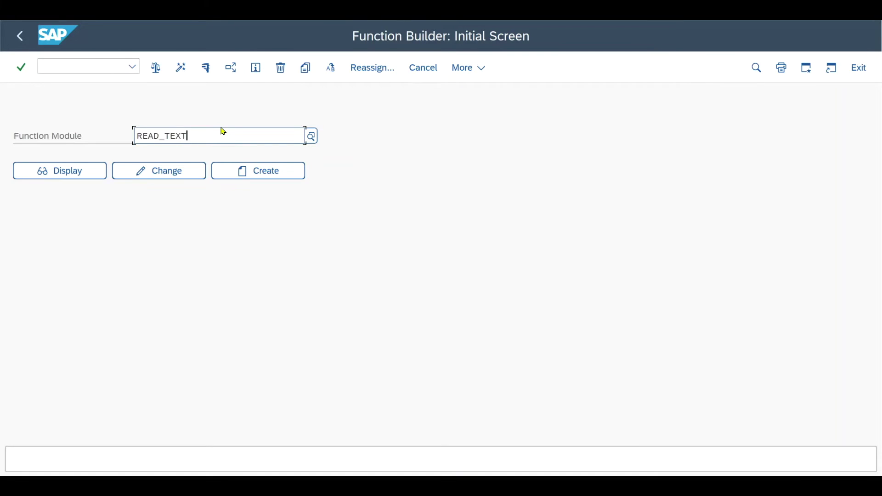
pyautogui.click(208, 69)
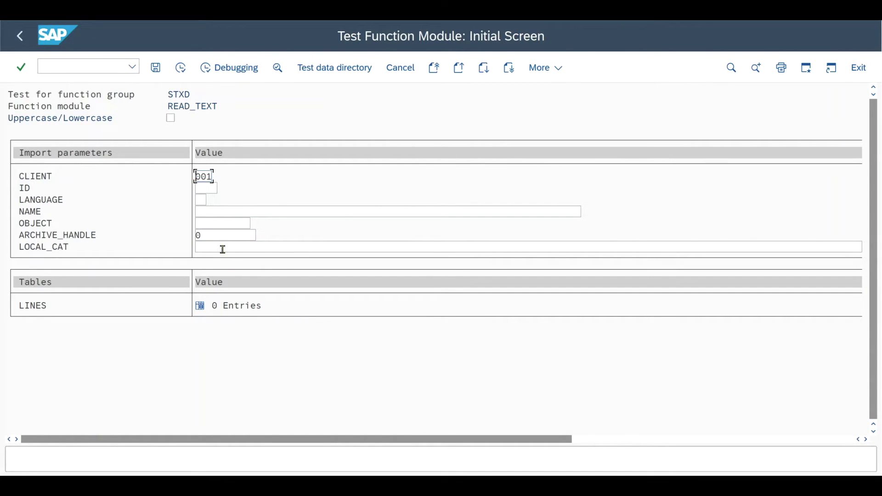
# - Enter text ID F01 and language DE in READ_TEXT's import parameters
pyautogui.hotkey('alt', 'Tab')
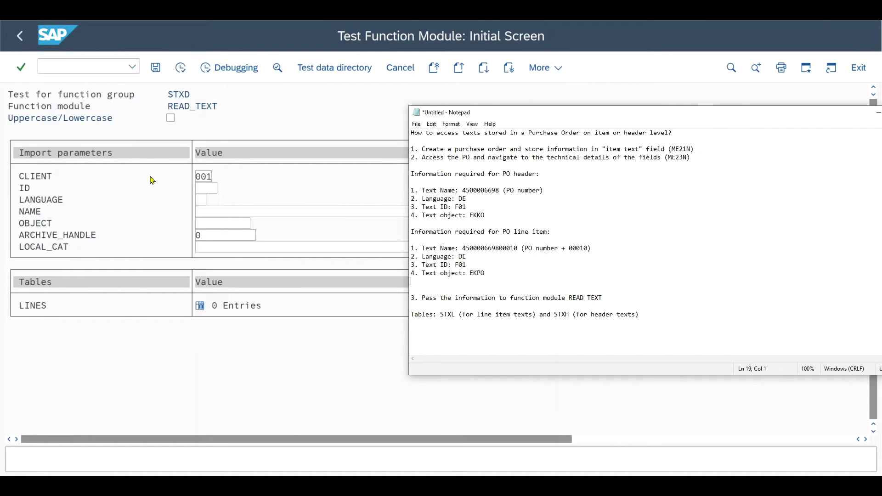
pyautogui.doubleClick(465, 207)
pyautogui.click(213, 189)
pyautogui.hotkey('ctrl', 'v')
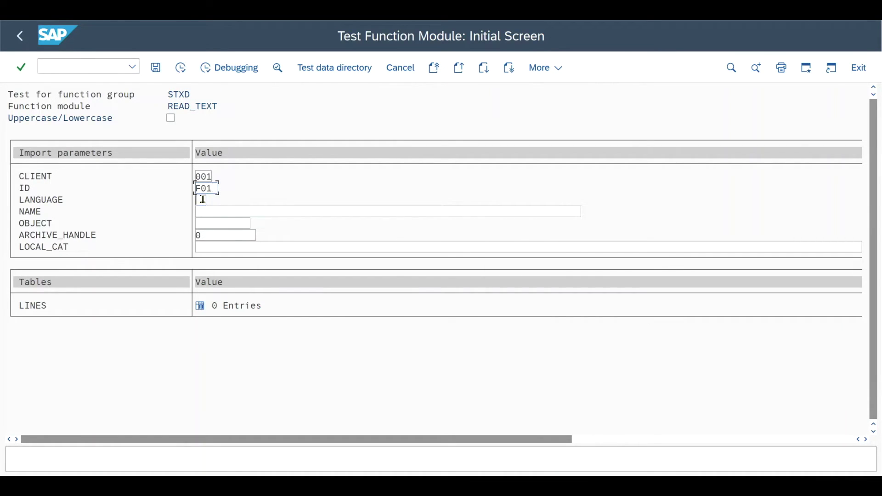
pyautogui.write('DE')
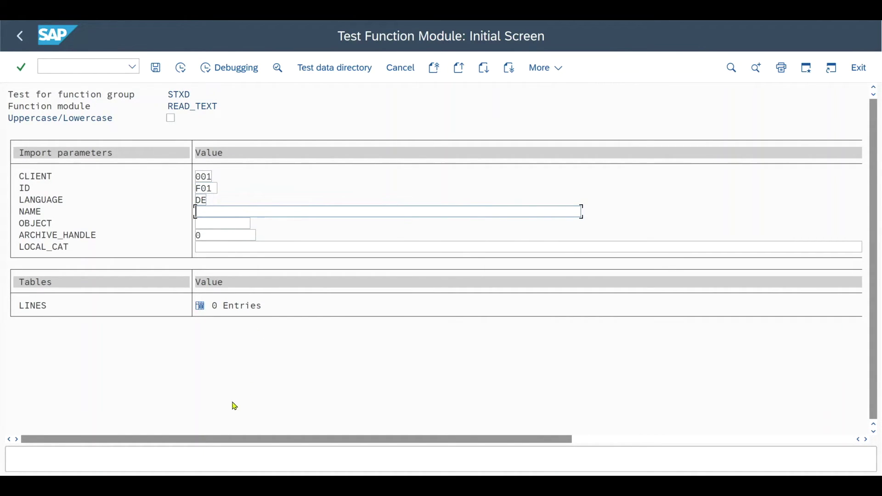
# - Copy the PO number into NAME and EKKO into OBJECT from the notes, then execute
pyautogui.hotkey('alt', 'Tab')
pyautogui.moveTo(498, 188); pyautogui.dragTo(462, 189)
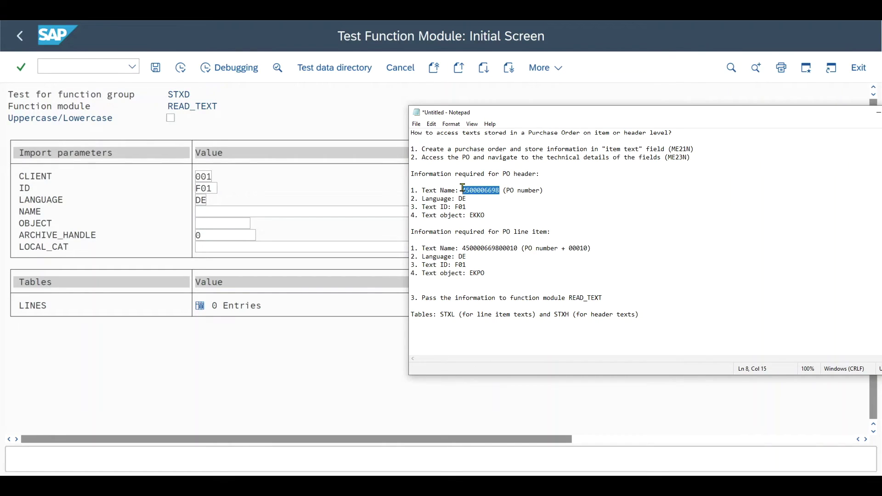
pyautogui.click(222, 211)
pyautogui.hotkey('ctrl', 'v')
pyautogui.hotkey('alt', 'Tab')
pyautogui.moveTo(485, 215); pyautogui.dragTo(469, 216)
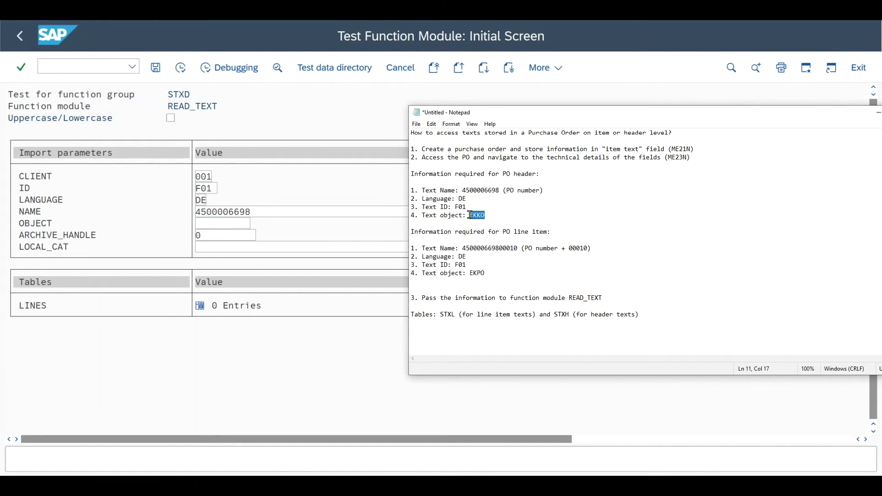
pyautogui.hotkey('ctrl', 'c')
pyautogui.click(236, 224)
pyautogui.hotkey('ctrl', 'v')
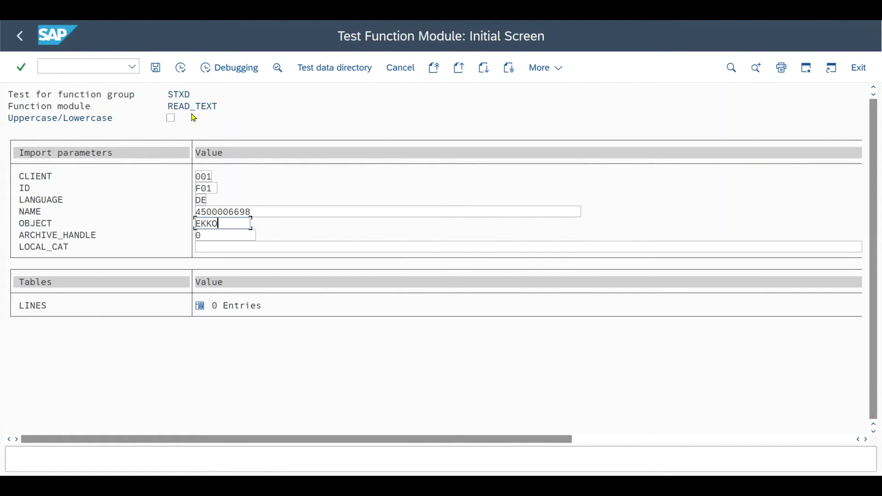
pyautogui.click(182, 67)
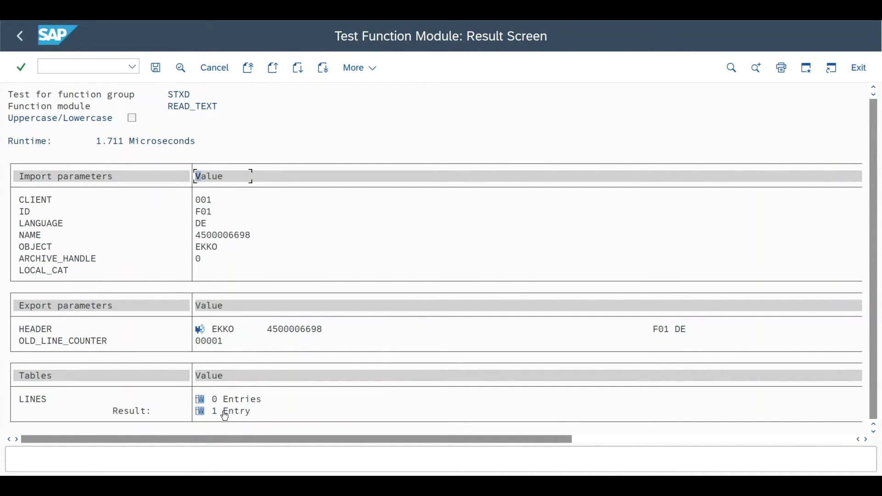
# - View the one returned header text line, then go back to the import parameters
pyautogui.click(200, 411)
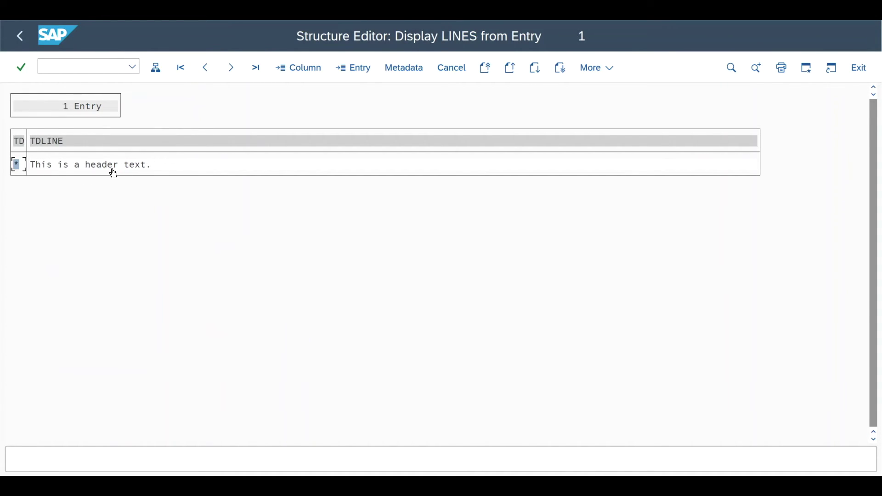
pyautogui.click(19, 44)
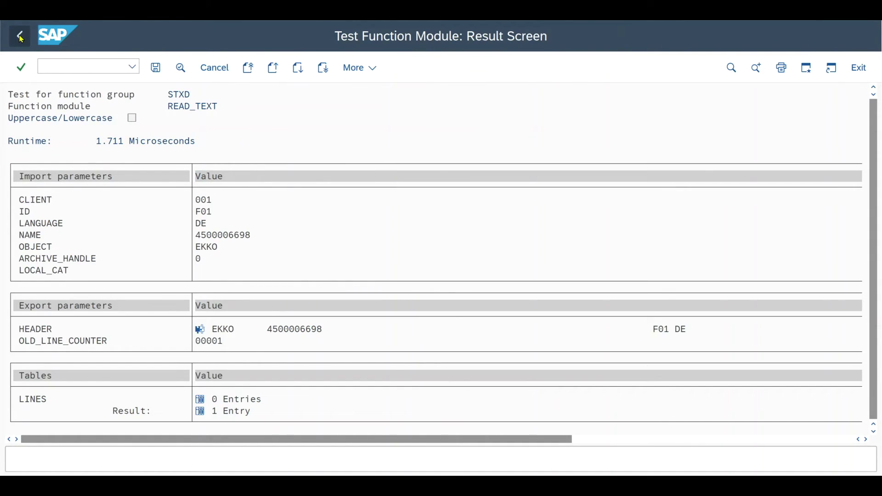
pyautogui.press('F3')
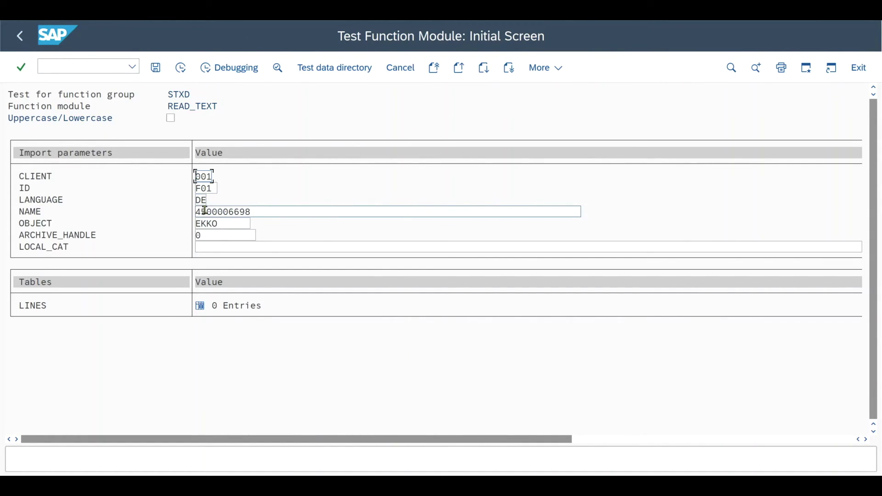
# - Change OBJECT to EKPO and append item number 00010 to the PO number in NAME
pyautogui.doubleClick(218, 224)
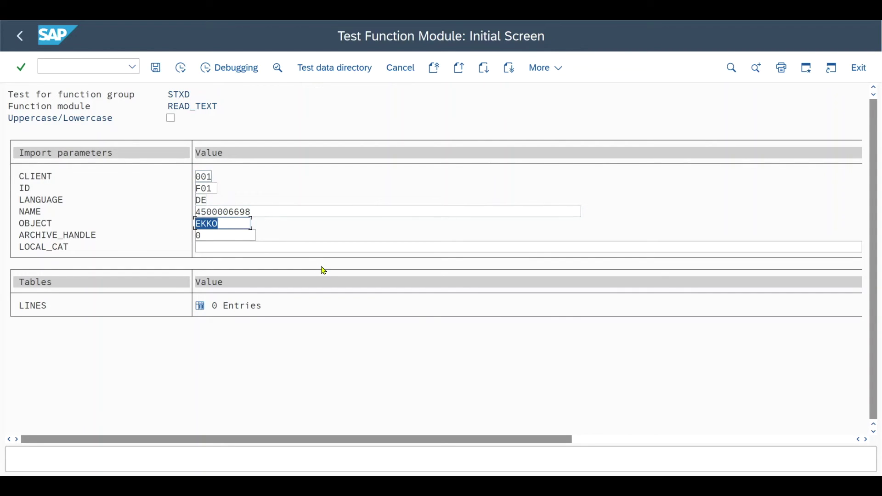
pyautogui.write('EKPO')
pyautogui.click(305, 213)
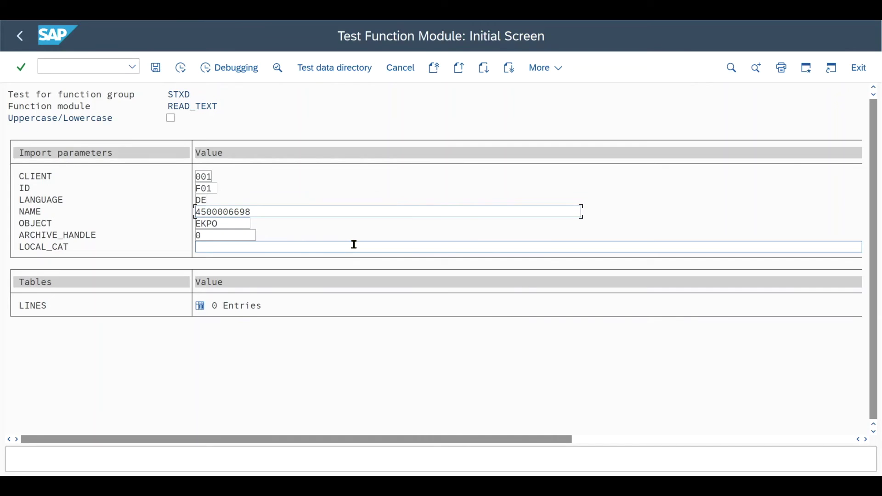
pyautogui.moveTo(281, 209); pyautogui.dragTo(197, 211)
pyautogui.click(285, 213)
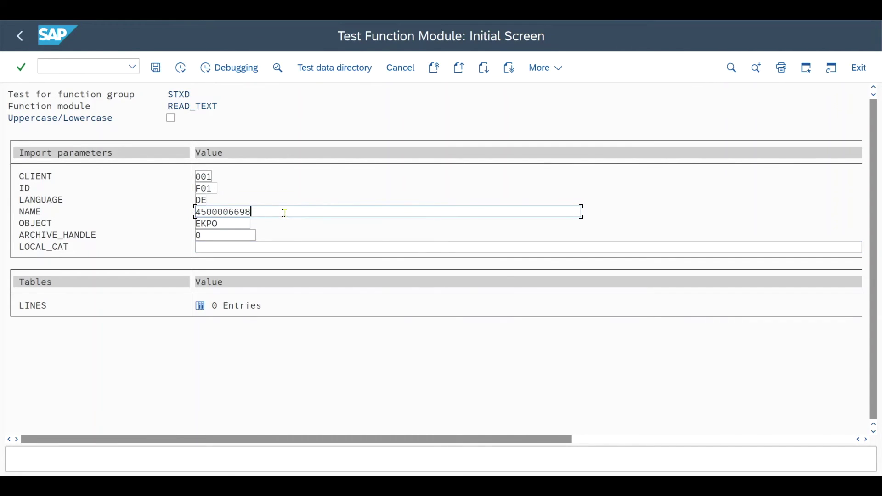
pyautogui.write('00010')
pyautogui.moveTo(284, 213); pyautogui.dragTo(266, 211)
pyautogui.click(303, 211)
# - Run READ_TEXT for the line item and view the returned line "Test item text."
pyautogui.press('F8')
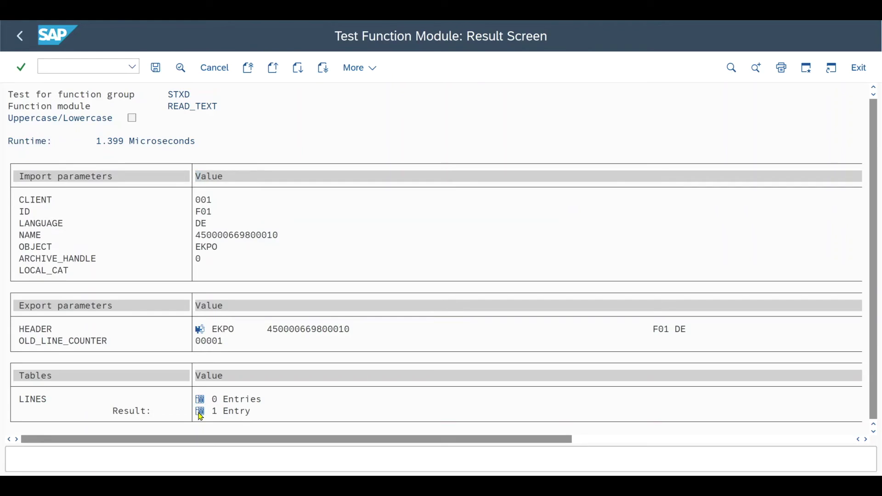
pyautogui.click(199, 417)
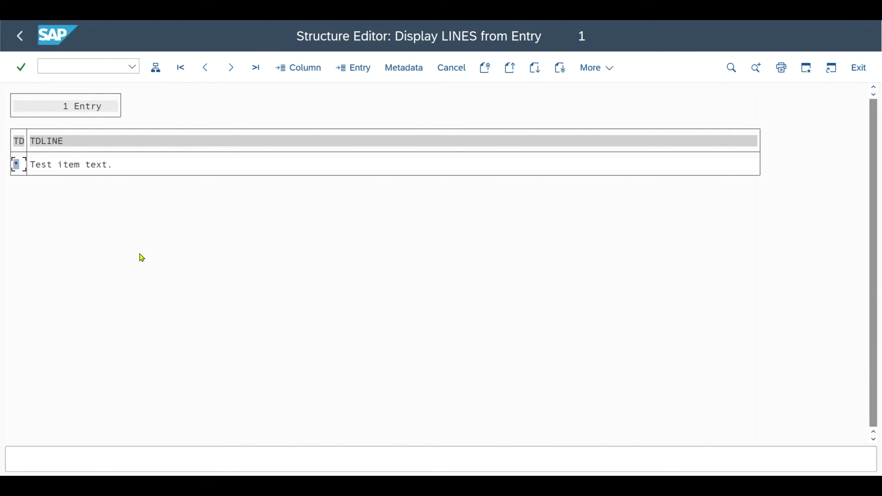
pyautogui.click(23, 37)
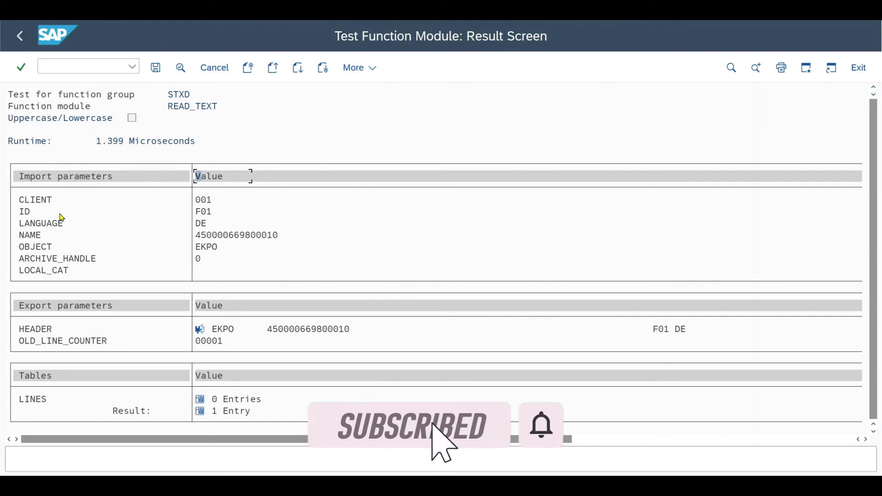
# - Open the General Table Display with transaction /NSE16N
pyautogui.click(85, 67)
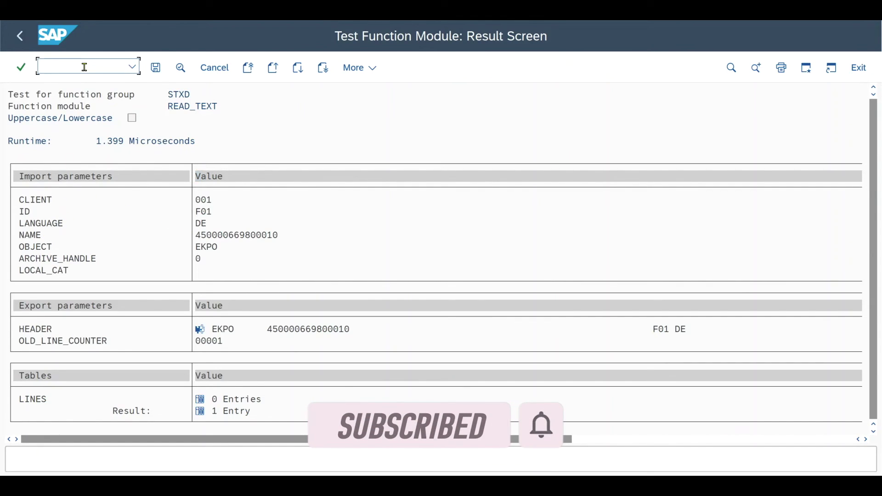
pyautogui.write('/NSE16N')
pyautogui.press('Return')
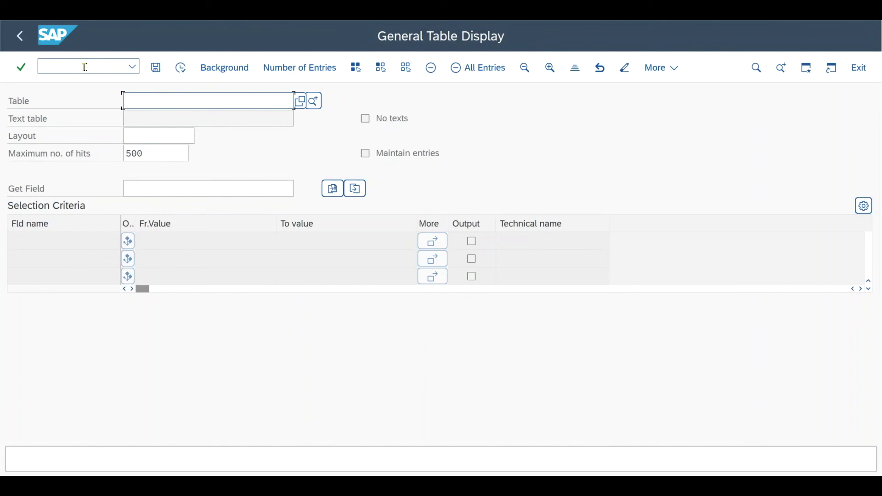
# - Display the entries of table STXH, adapting the STXL name copied from the notes
pyautogui.hotkey('alt', 'Tab')
pyautogui.moveTo(455, 314); pyautogui.dragTo(444, 314)
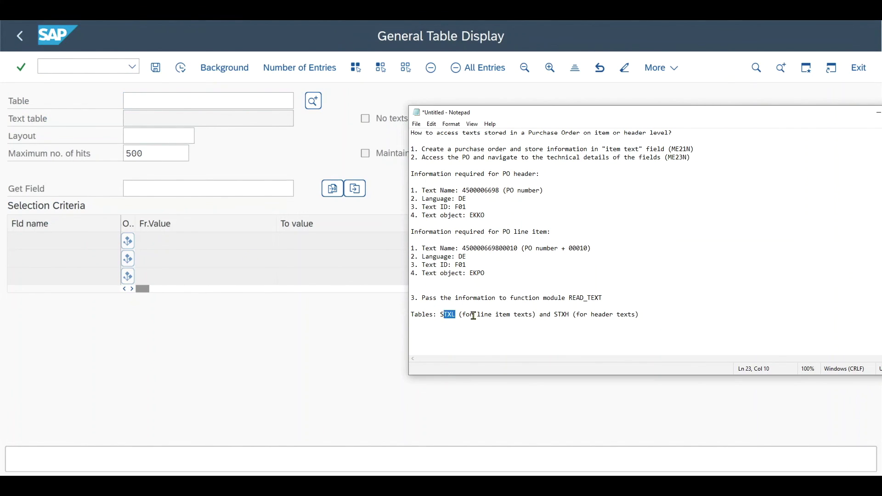
pyautogui.click(461, 315)
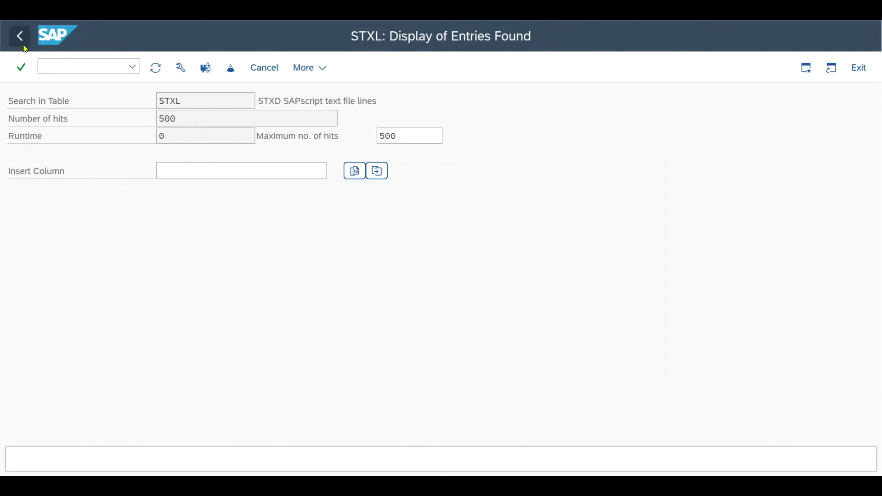
pyautogui.click(20, 37)
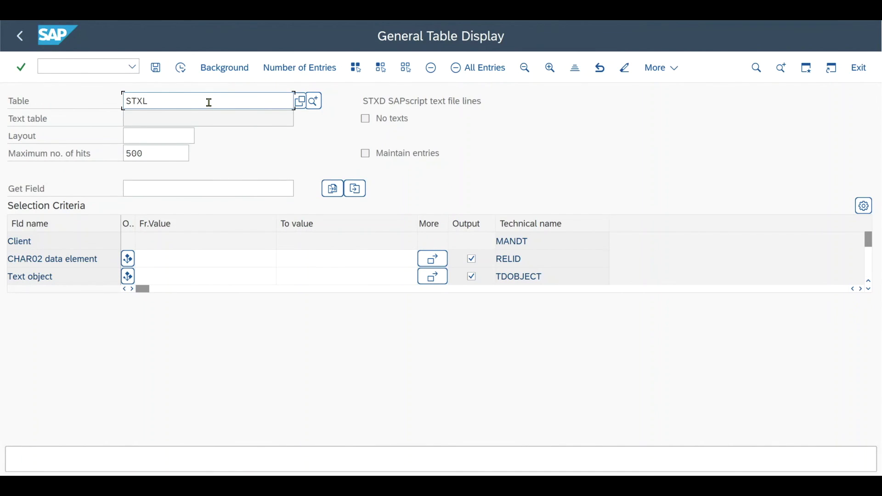
pyautogui.press('BackSpace')
pyautogui.write('H')
pyautogui.press('F8')
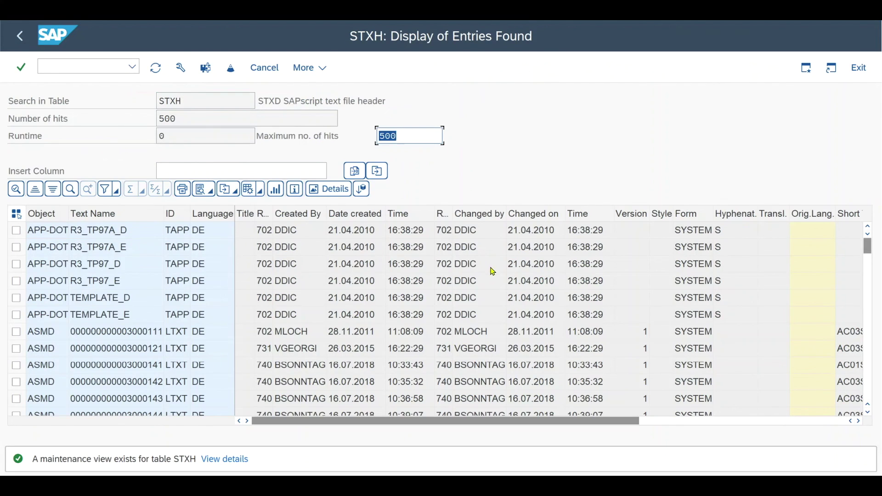
pyautogui.click(404, 353)
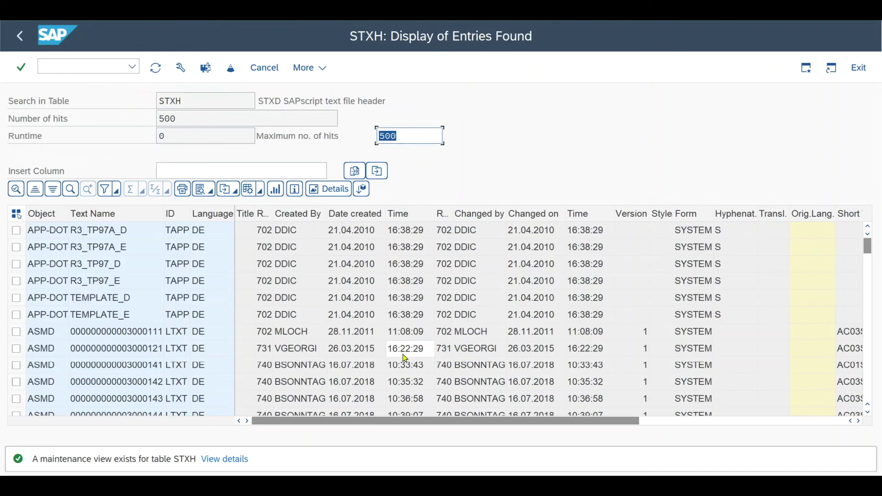